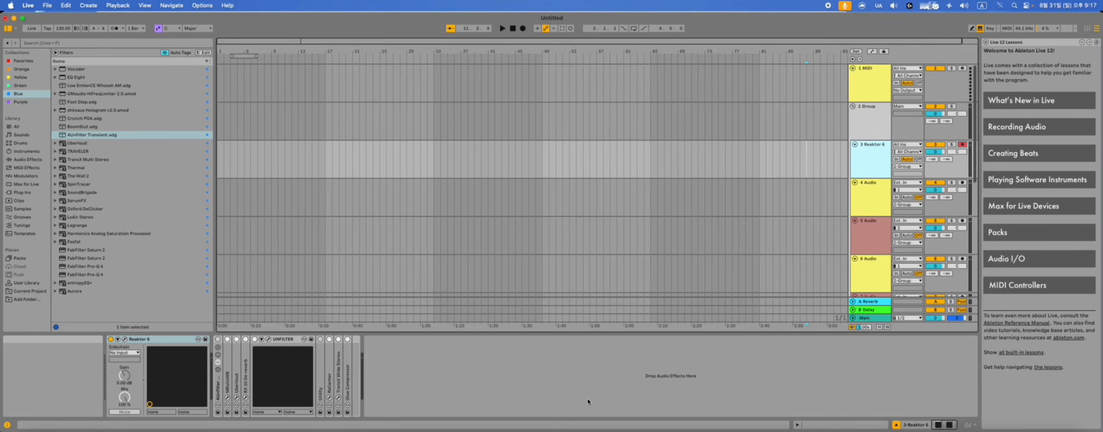
Open the Reaktor 6 plug-in window on the track and try to reload the S-Layer.ens ensemble.
{"action": "left_click", "coordinate": [124, 339]}
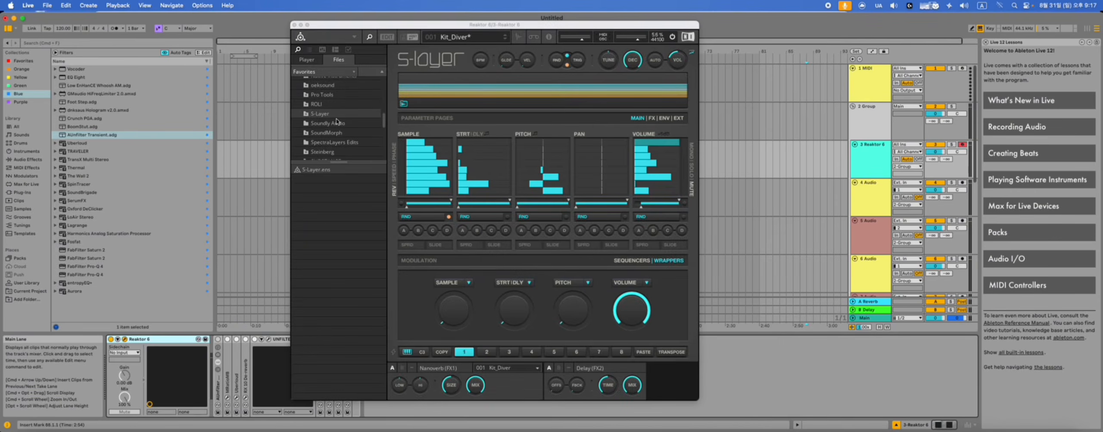
{"action": "left_click", "coordinate": [319, 171]}
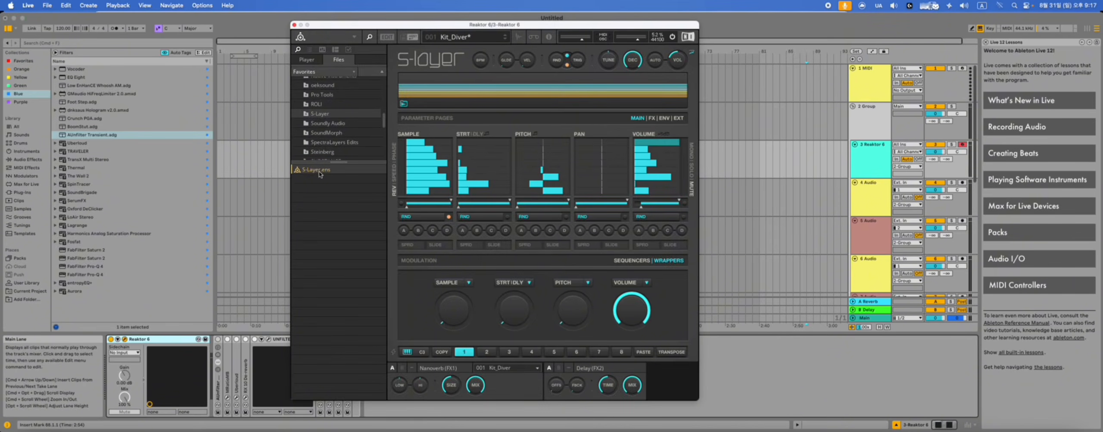
{"action": "double_click", "coordinate": [319, 170]}
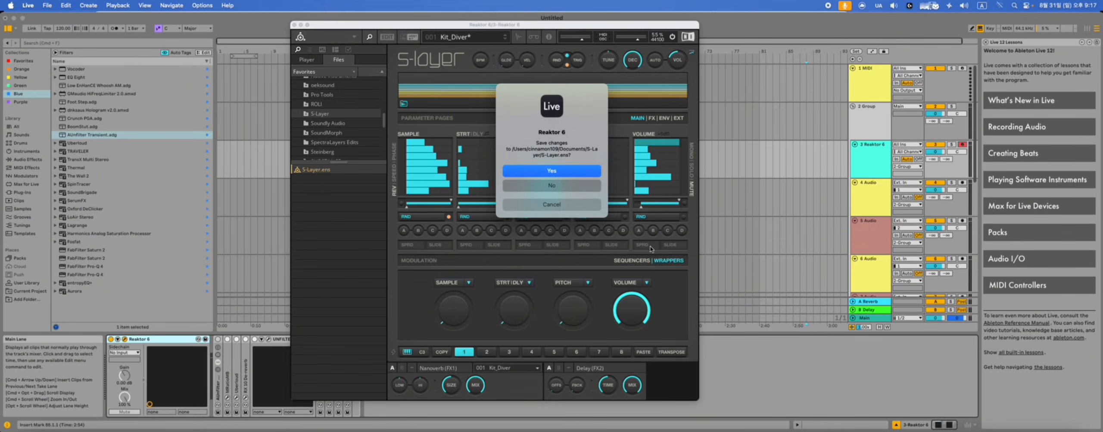
{"action": "key", "text": "Escape"}
{"action": "left_click_drag", "start_coordinate": [597, 24], "coordinate": [630, 22]}
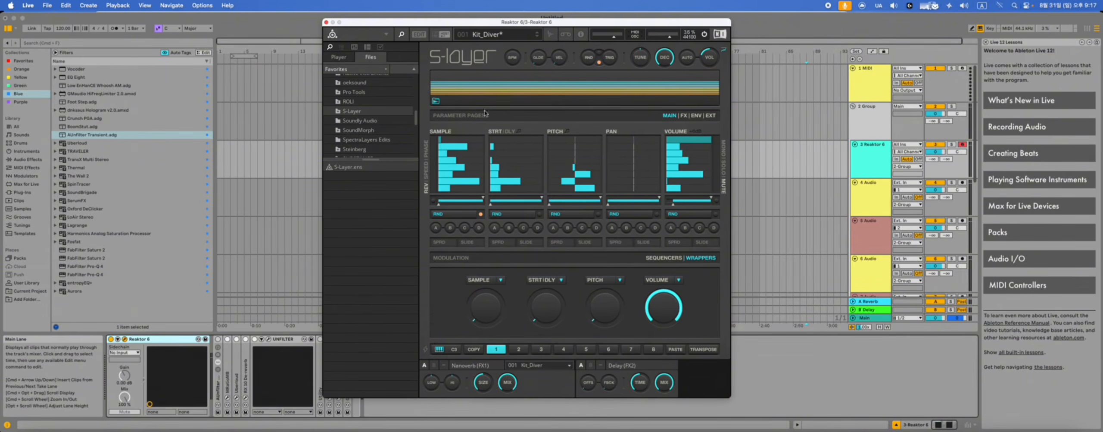
Reset the SAMPLE, PITCH and VOLUME parameter pages of S-Layer to their default values.
{"action": "double_click", "coordinate": [443, 132]}
{"action": "double_click", "coordinate": [562, 133]}
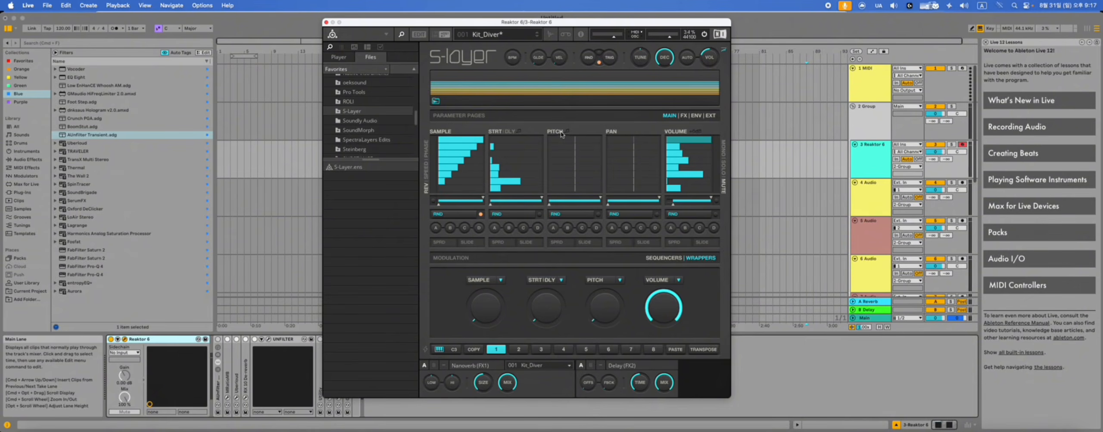
{"action": "double_click", "coordinate": [661, 133]}
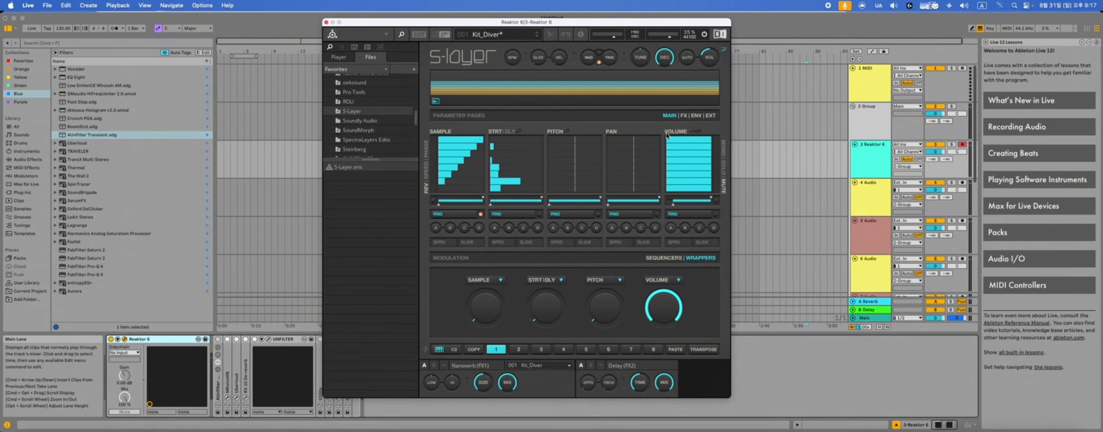
Randomize the sample selection of the S-Layer kit several times with the global RND function.
{"action": "left_click", "coordinate": [588, 59]}
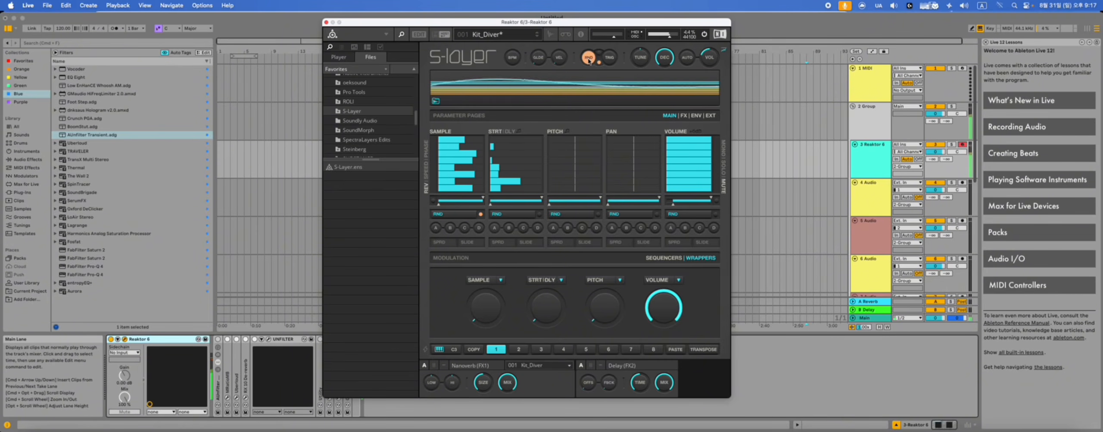
{"action": "left_click", "coordinate": [589, 63]}
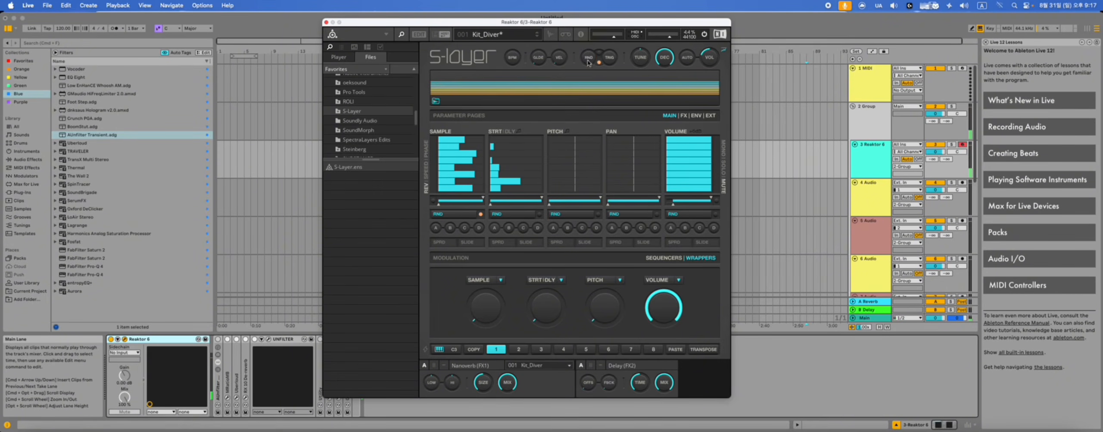
{"action": "left_click", "coordinate": [588, 63]}
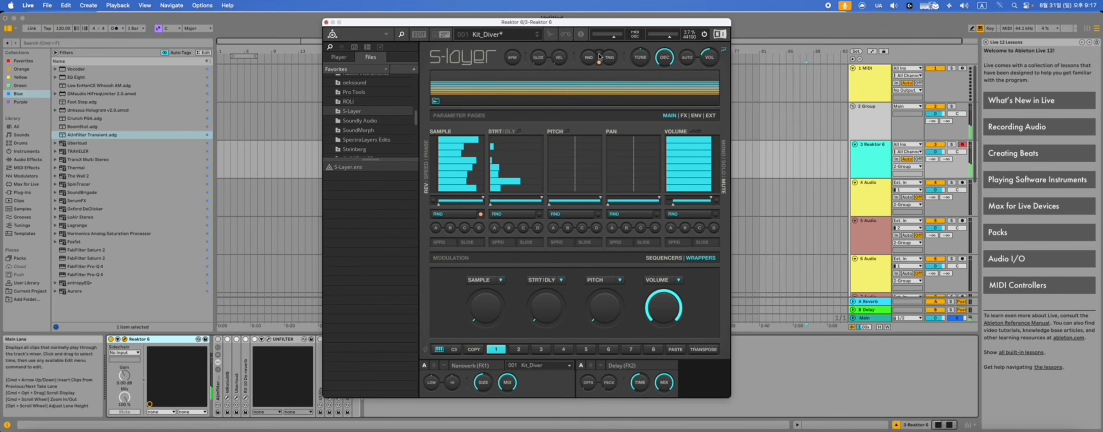
{"action": "left_click", "coordinate": [589, 61]}
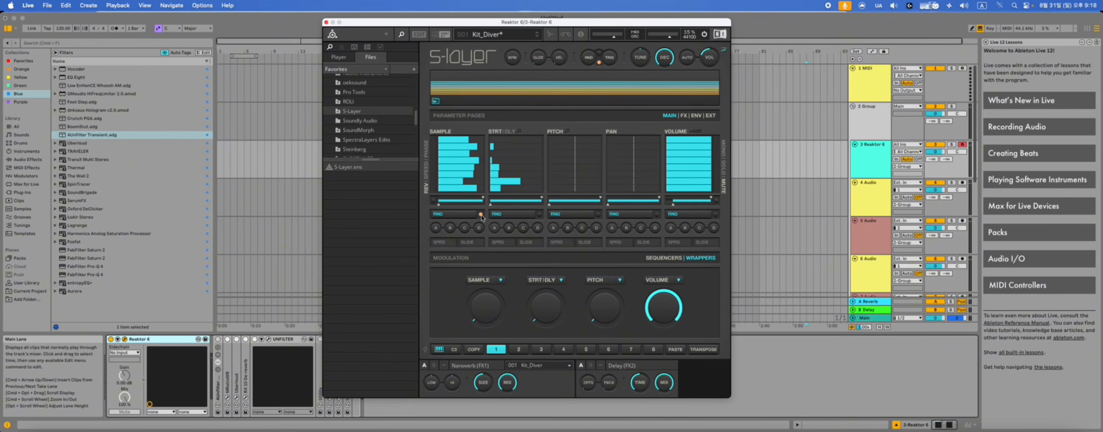
Enable randomization for the STRT/DLY and PITCH parameters and open the ensemble's sample map.
{"action": "left_click", "coordinate": [539, 213]}
{"action": "left_click", "coordinate": [598, 213]}
{"action": "left_click_drag", "start_coordinate": [551, 201], "coordinate": [714, 201]}
{"action": "left_click", "coordinate": [551, 36]}
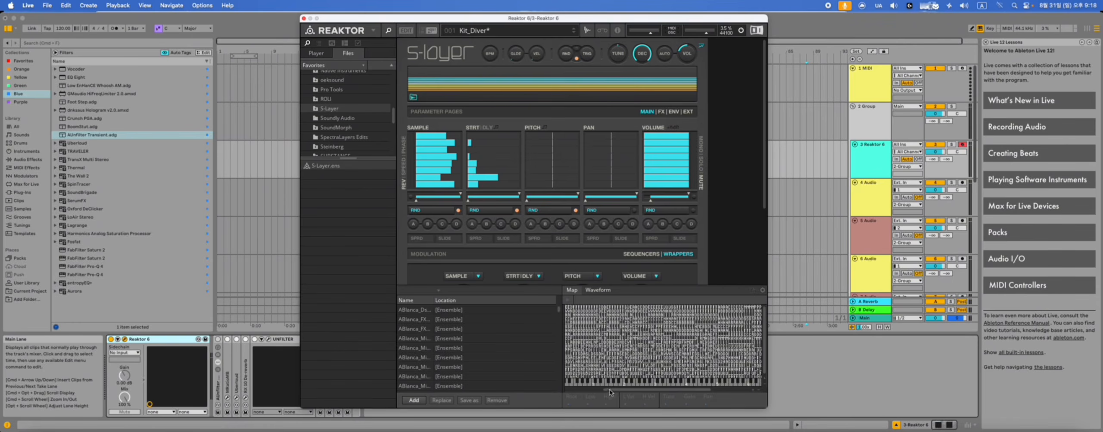
Browse the sample map and audition individual factory samples, including the Allianca and Colorflex ones.
{"action": "left_click_drag", "start_coordinate": [608, 390], "coordinate": [564, 392]}
{"action": "left_click", "coordinate": [471, 384]}
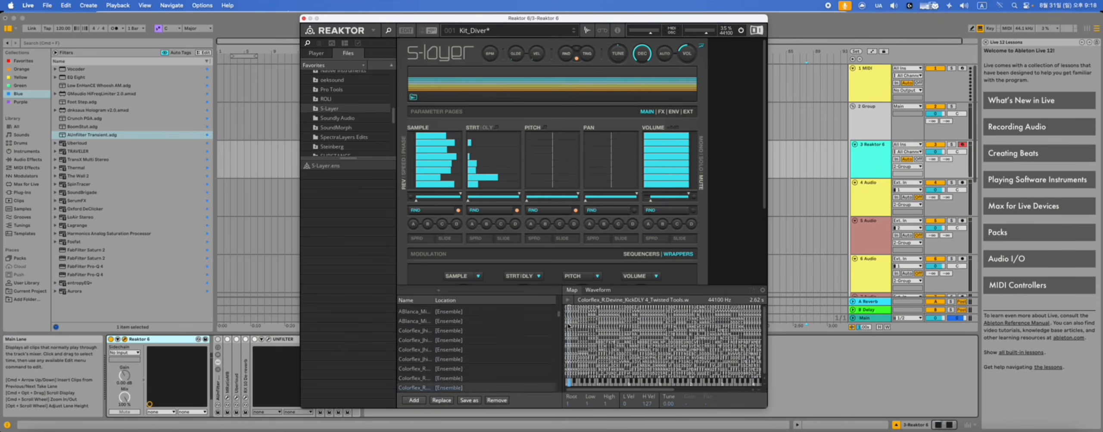
{"action": "scroll", "coordinate": [471, 320], "scroll_direction": "down", "scroll_amount": 3}
{"action": "left_click", "coordinate": [497, 314]}
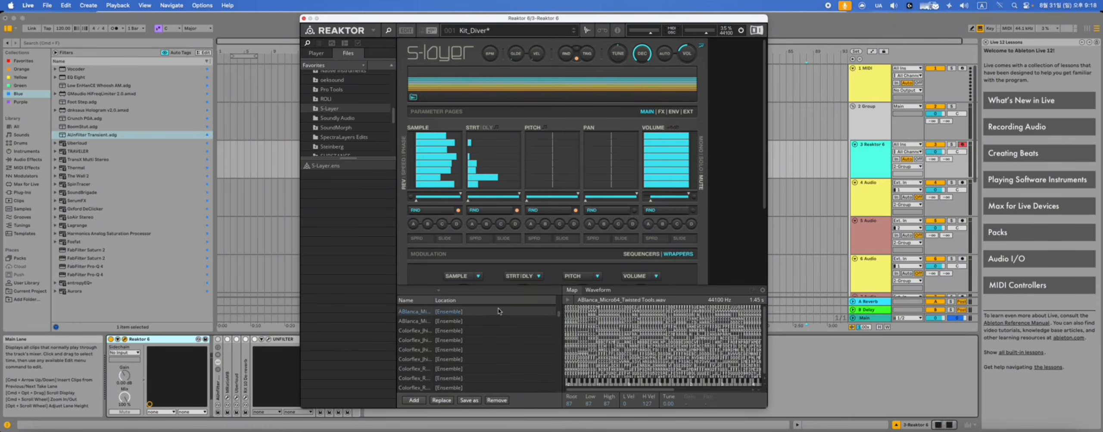
{"action": "left_click", "coordinate": [531, 320]}
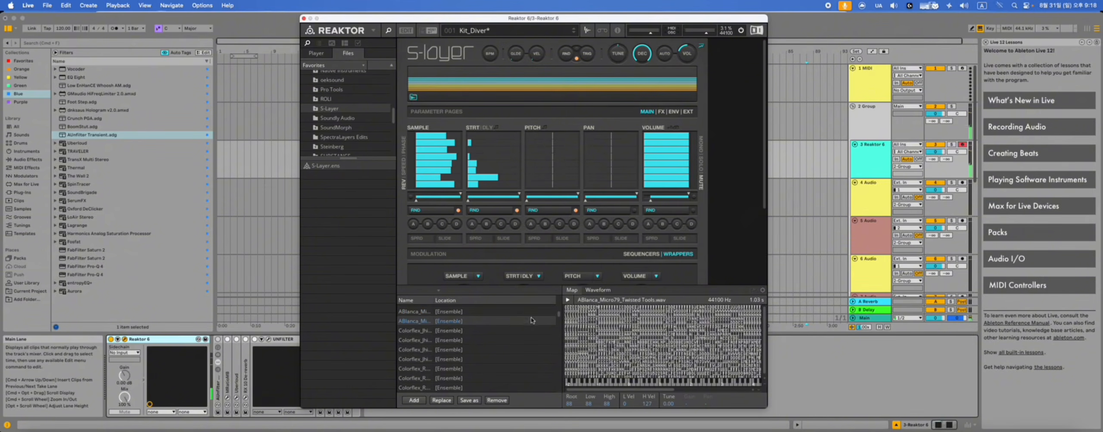
{"action": "left_click", "coordinate": [523, 356]}
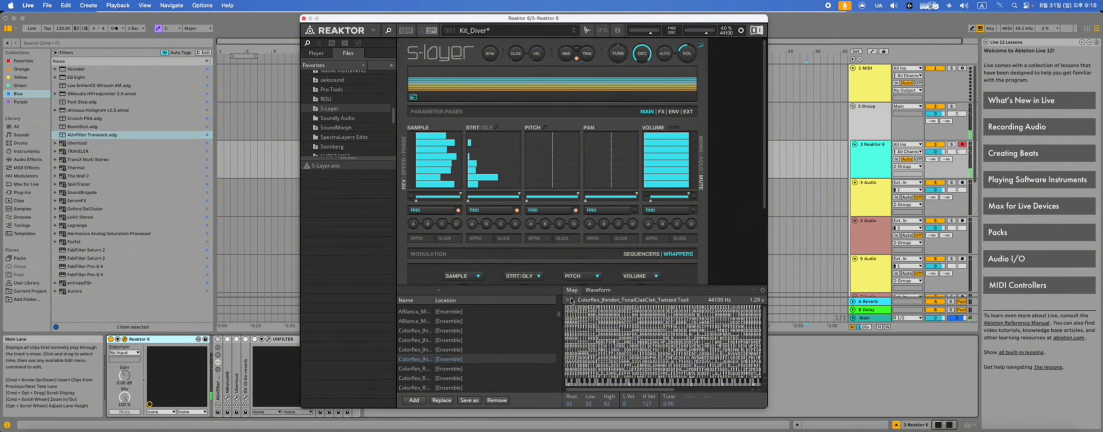
{"action": "left_click", "coordinate": [493, 370]}
{"action": "scroll", "coordinate": [493, 371], "scroll_direction": "down", "scroll_amount": 3}
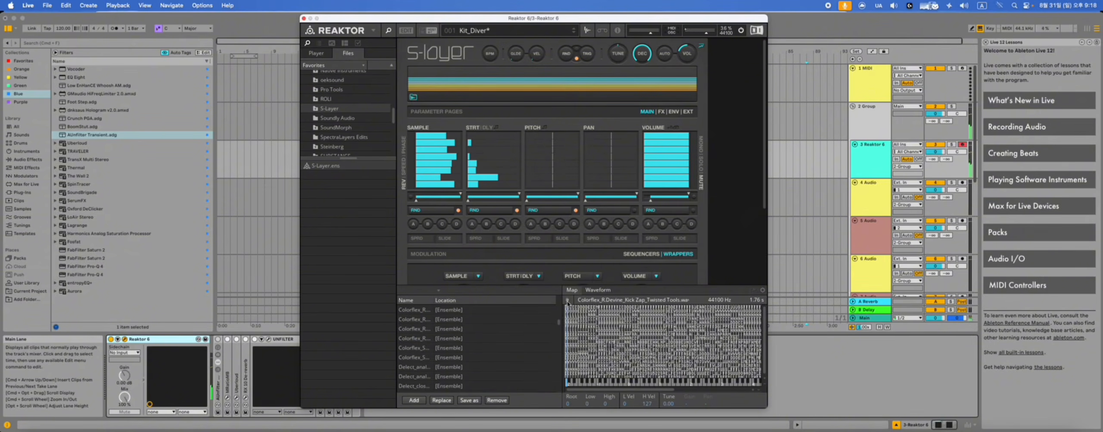
{"action": "left_click", "coordinate": [494, 366]}
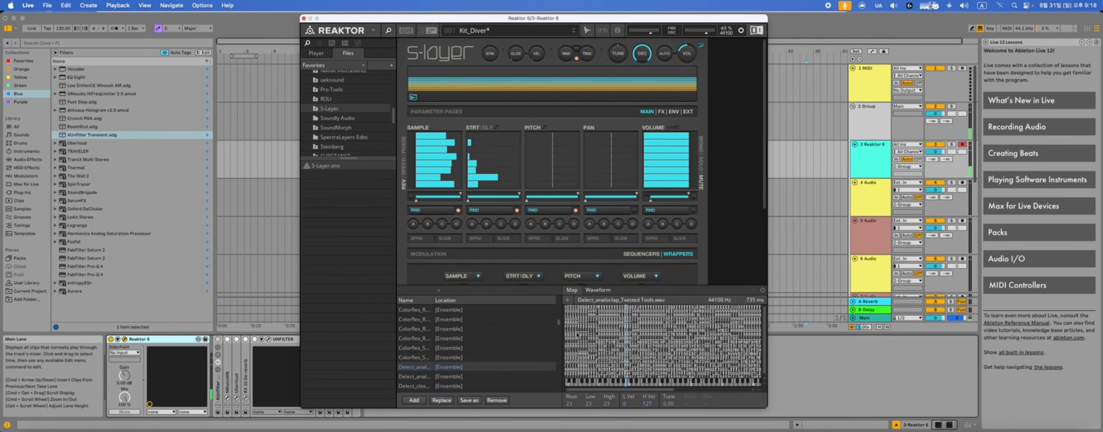
{"action": "left_click", "coordinate": [619, 339]}
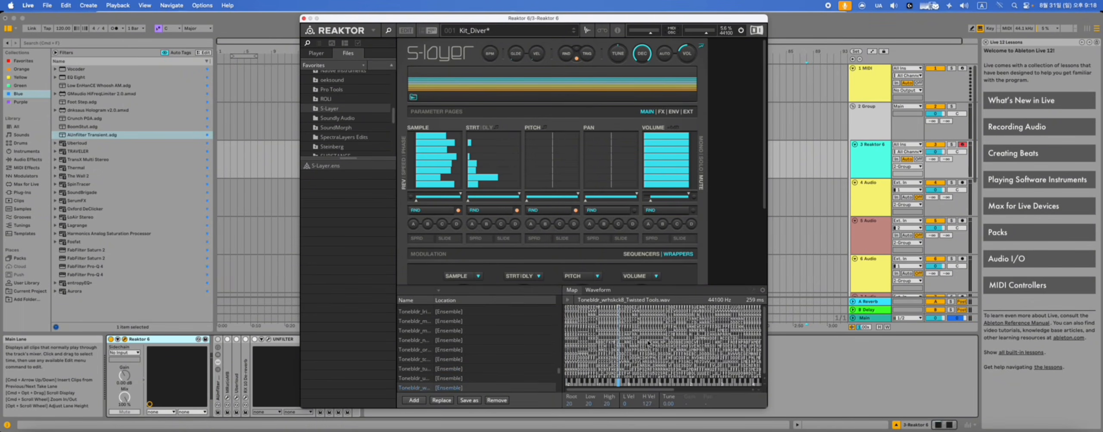
Remove all samples from the S-Layer sample map.
{"action": "key", "text": "super+a"}
{"action": "key", "text": "BackSpace"}
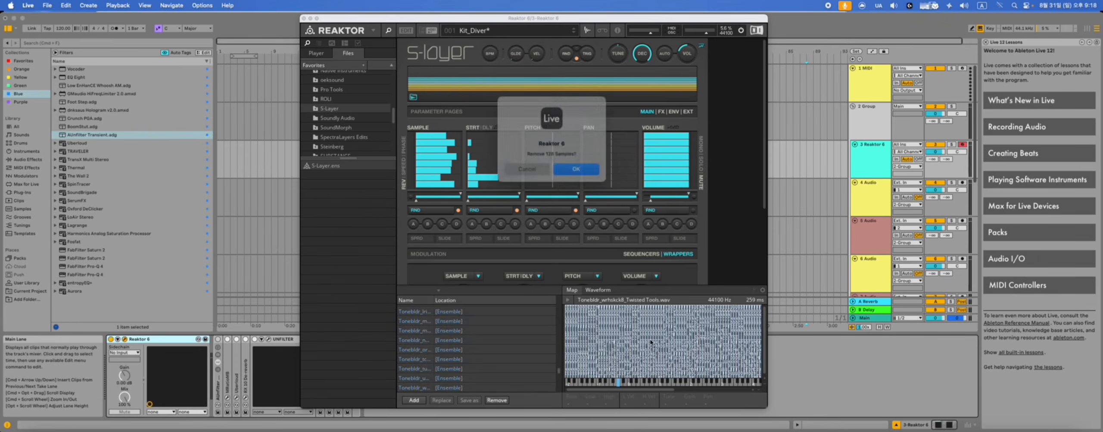
{"action": "key", "text": "Return"}
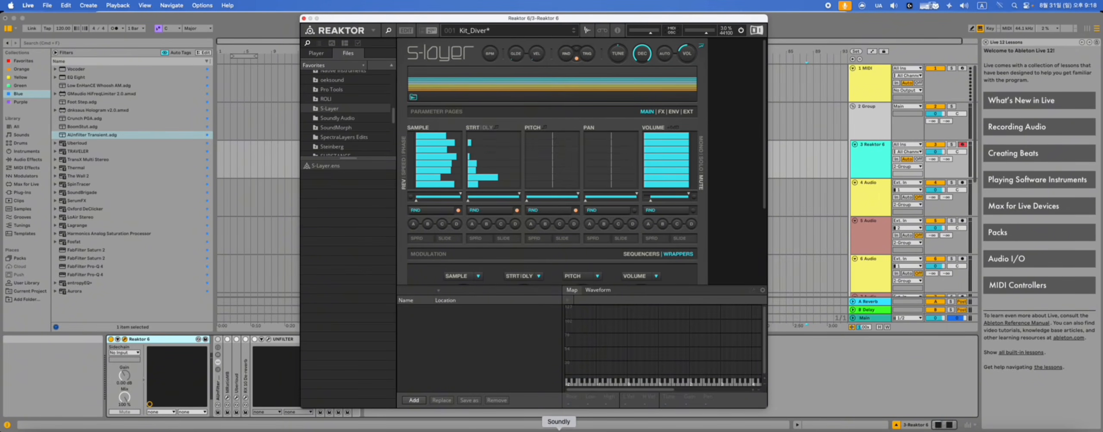
Switch to Soundly and audition the organic and punchy energy explosions in Penguin Grenade Designed Kit.
{"action": "left_click", "coordinate": [558, 430]}
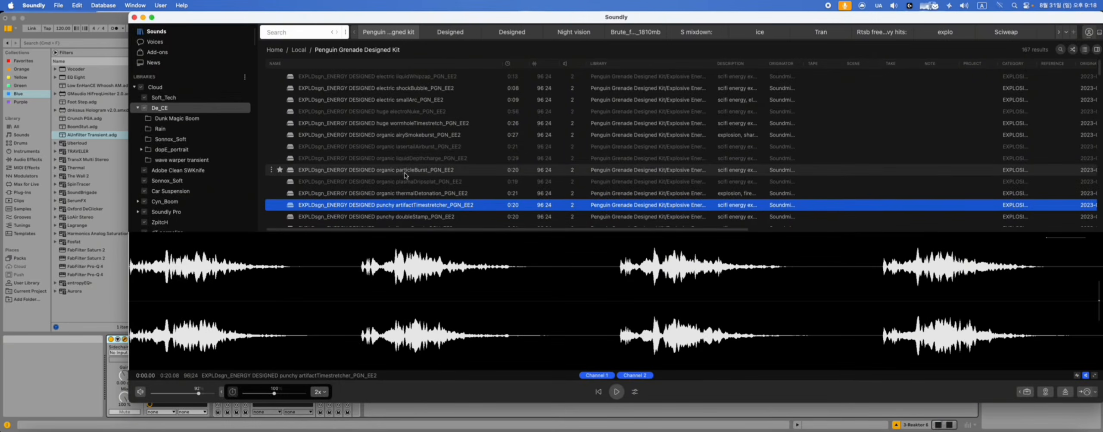
{"action": "left_click", "coordinate": [403, 171]}
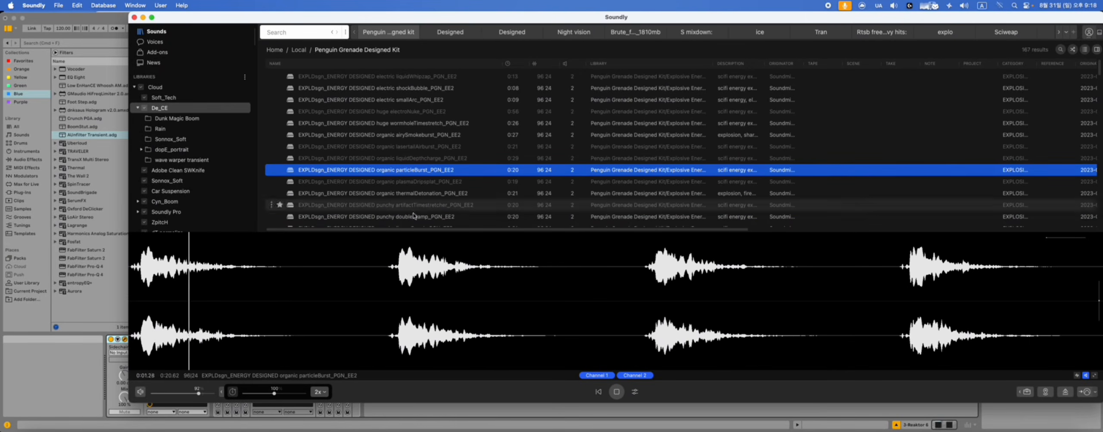
{"action": "left_click", "coordinate": [355, 276]}
{"action": "key", "text": "Down"}
{"action": "key", "text": "Down"}
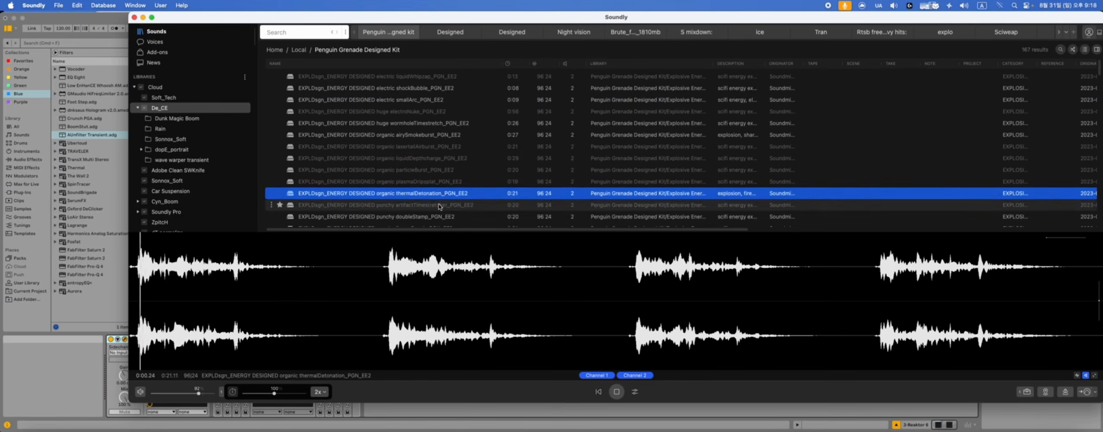
{"action": "left_click", "coordinate": [433, 207]}
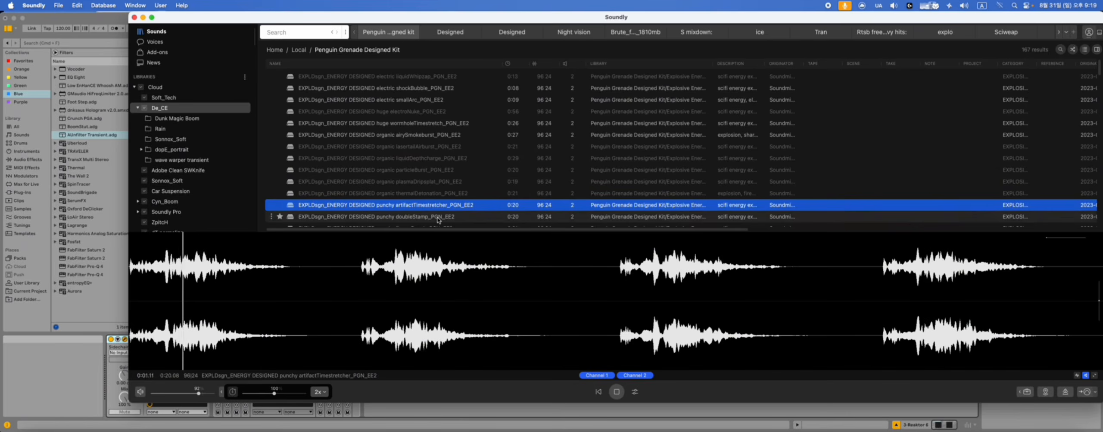
{"action": "left_click", "coordinate": [438, 218]}
{"action": "scroll", "coordinate": [438, 220], "scroll_direction": "down", "scroll_amount": 3}
{"action": "left_click", "coordinate": [438, 177]}
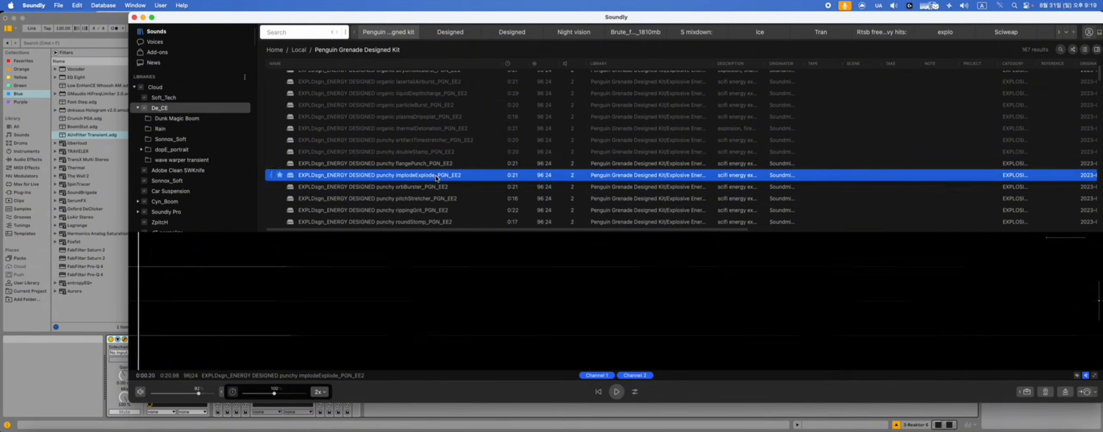
{"action": "left_click", "coordinate": [438, 200]}
{"action": "left_click", "coordinate": [438, 208]}
Audition the smooth and thick energy explosions and the magic BURST energy sounds further down the kit.
{"action": "scroll", "coordinate": [437, 203], "scroll_direction": "down", "scroll_amount": 3}
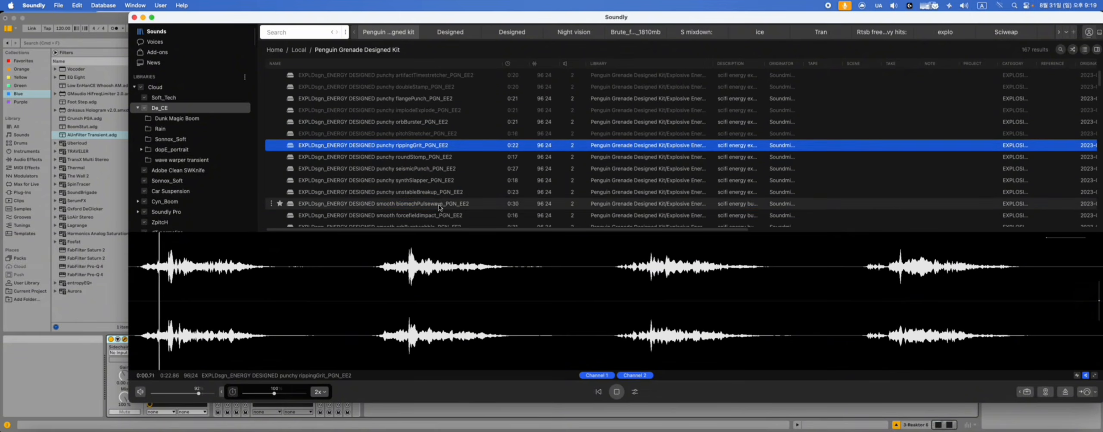
{"action": "left_click", "coordinate": [438, 203]}
{"action": "scroll", "coordinate": [440, 207], "scroll_direction": "down", "scroll_amount": 3}
{"action": "left_click", "coordinate": [439, 185]}
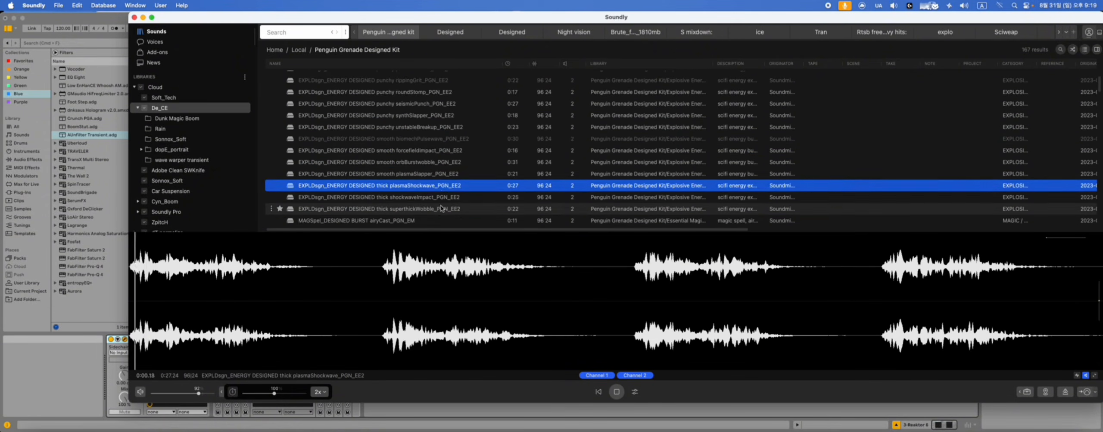
{"action": "left_click", "coordinate": [440, 211]}
{"action": "scroll", "coordinate": [440, 208], "scroll_direction": "down", "scroll_amount": 4}
{"action": "left_click", "coordinate": [438, 193]}
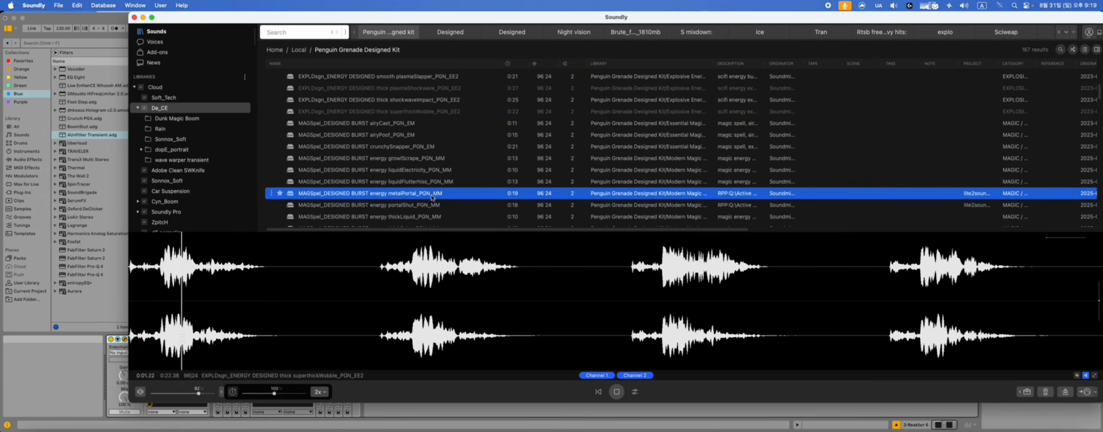
{"action": "left_click", "coordinate": [426, 217]}
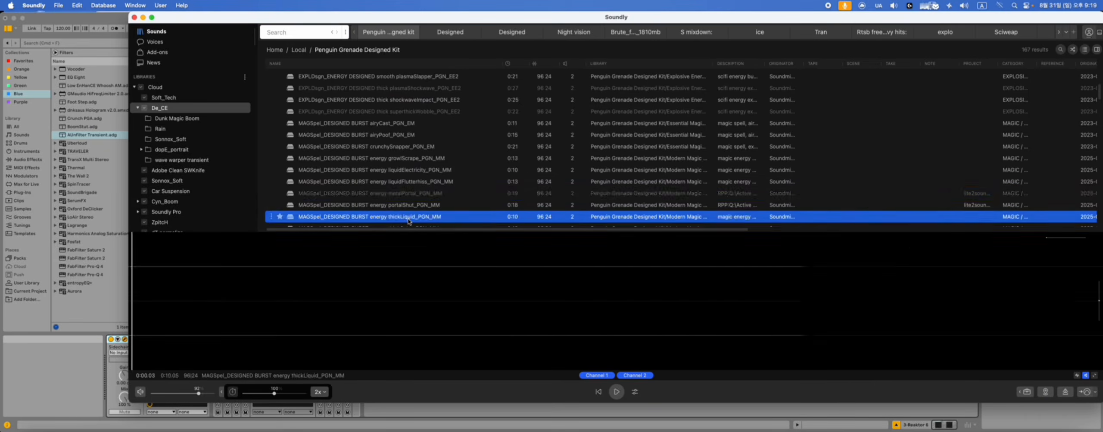
{"action": "scroll", "coordinate": [423, 213], "scroll_direction": "down", "scroll_amount": 5}
{"action": "key", "text": "space"}
{"action": "scroll", "coordinate": [470, 173], "scroll_direction": "up", "scroll_amount": 14}
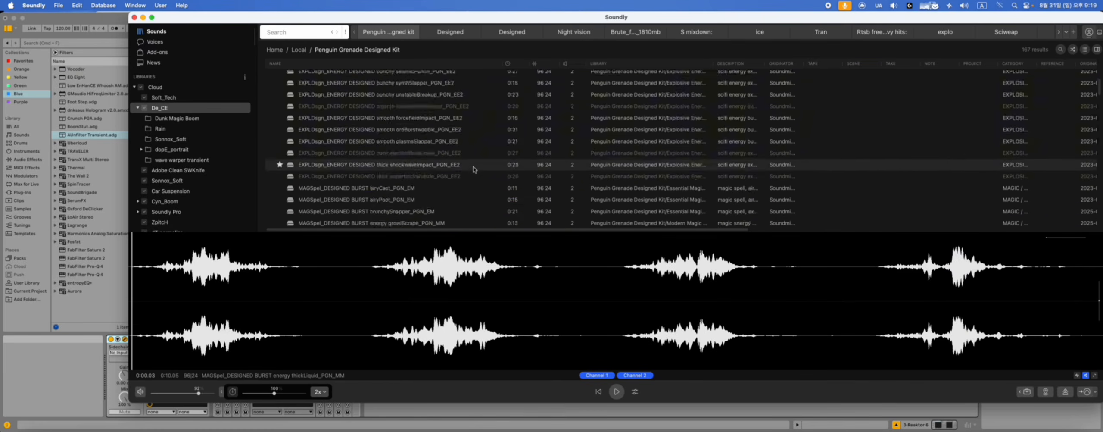
Select the range of sounds from EXPLDsgn_ENERGY DESIGNED electric liquidWhipzap through MAGSpel_DESIGNED SWELL tonal metalSparkles.
{"action": "scroll", "coordinate": [431, 144], "scroll_direction": "up", "scroll_amount": 3}
{"action": "left_click", "coordinate": [437, 149]}
{"action": "scroll", "coordinate": [444, 164], "scroll_direction": "down", "scroll_amount": 8}
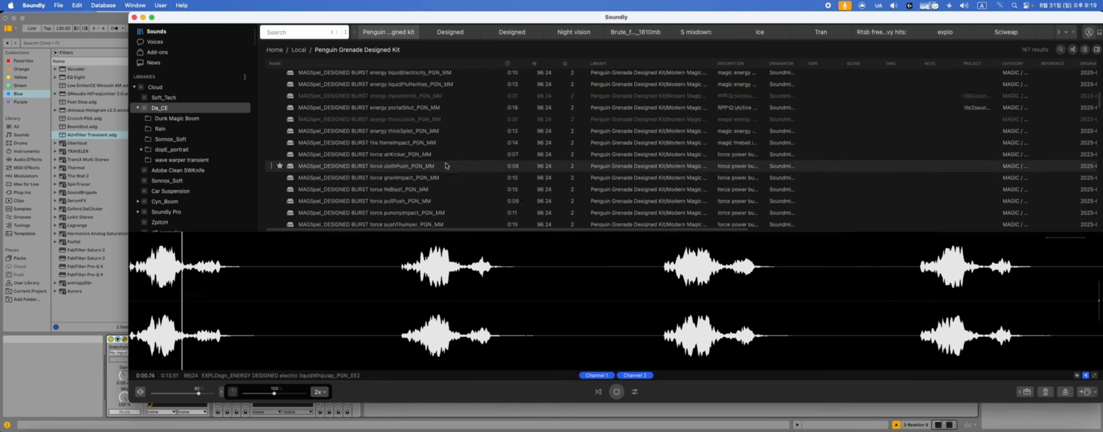
{"action": "scroll", "coordinate": [448, 176], "scroll_direction": "down", "scroll_amount": 6}
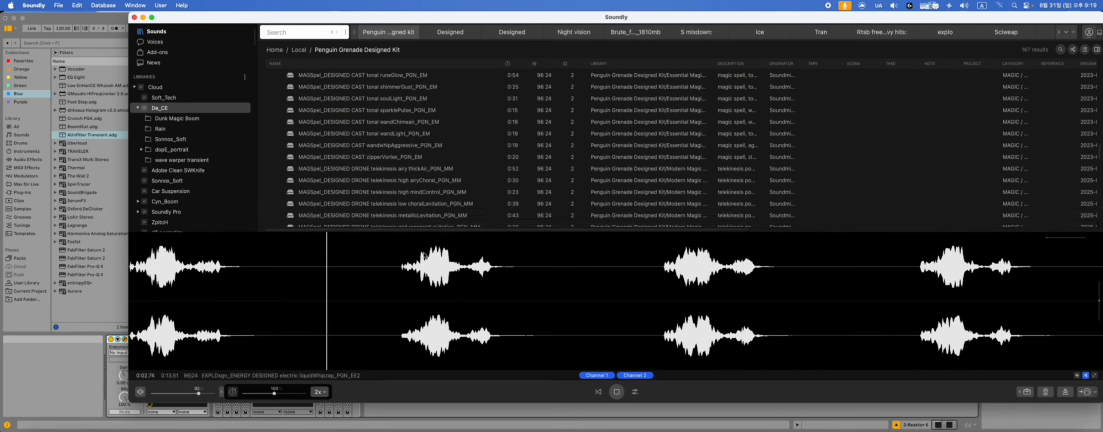
{"action": "key", "text": "space"}
{"action": "scroll", "coordinate": [429, 209], "scroll_direction": "down", "scroll_amount": 10}
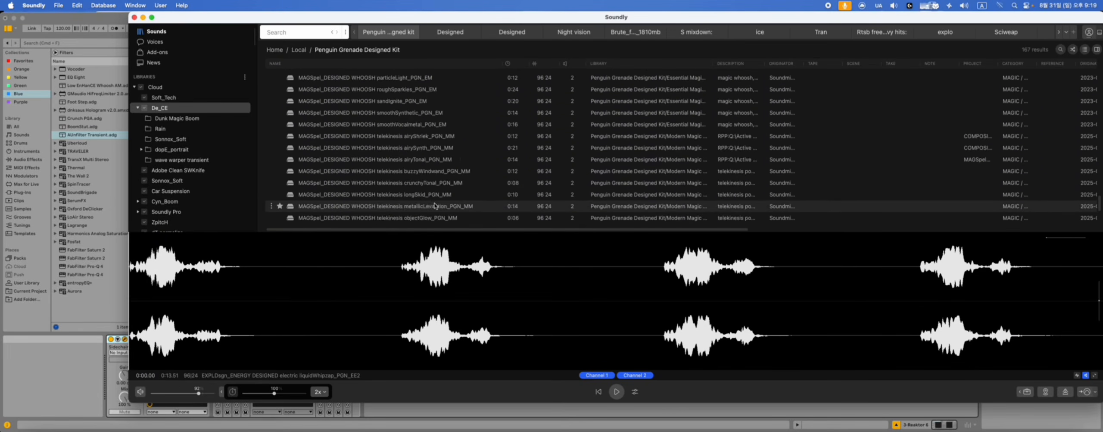
{"action": "scroll", "coordinate": [423, 207], "scroll_direction": "up", "scroll_amount": 10}
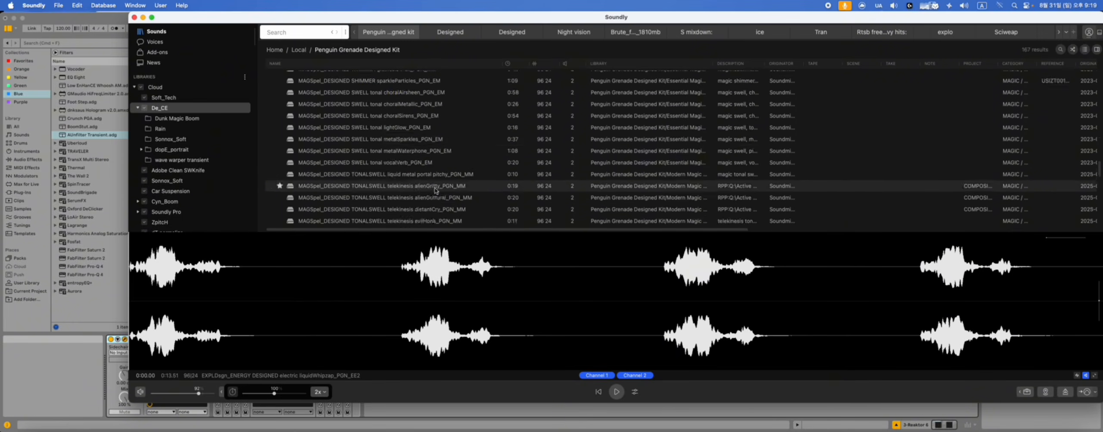
{"action": "left_click", "coordinate": [429, 171], "text": "shift"}
{"action": "scroll", "coordinate": [443, 170], "scroll_direction": "up", "scroll_amount": 5}
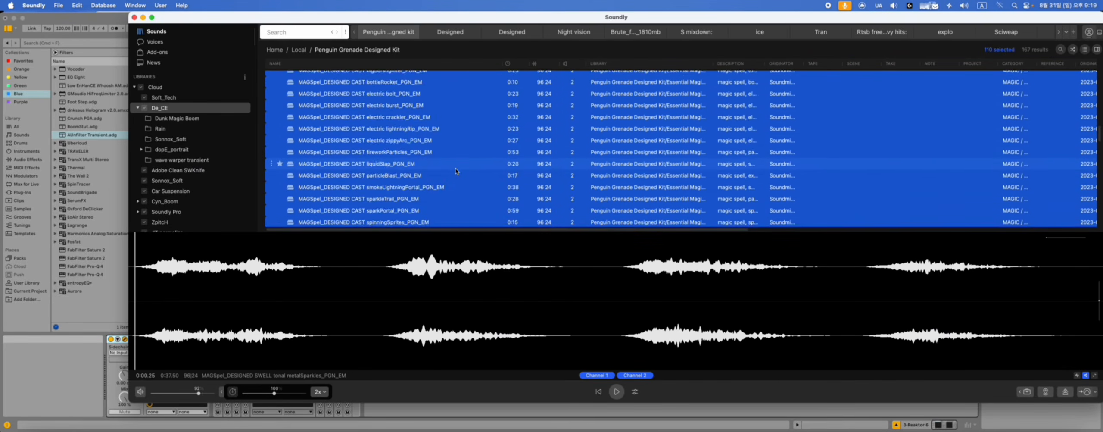
Load the selected Penguin Grenade sounds from Soundly into the S-Layer sample map in Reaktor.
{"action": "scroll", "coordinate": [455, 170], "scroll_direction": "down", "scroll_amount": 5}
{"action": "left_click_drag", "start_coordinate": [363, 18], "coordinate": [610, 36]}
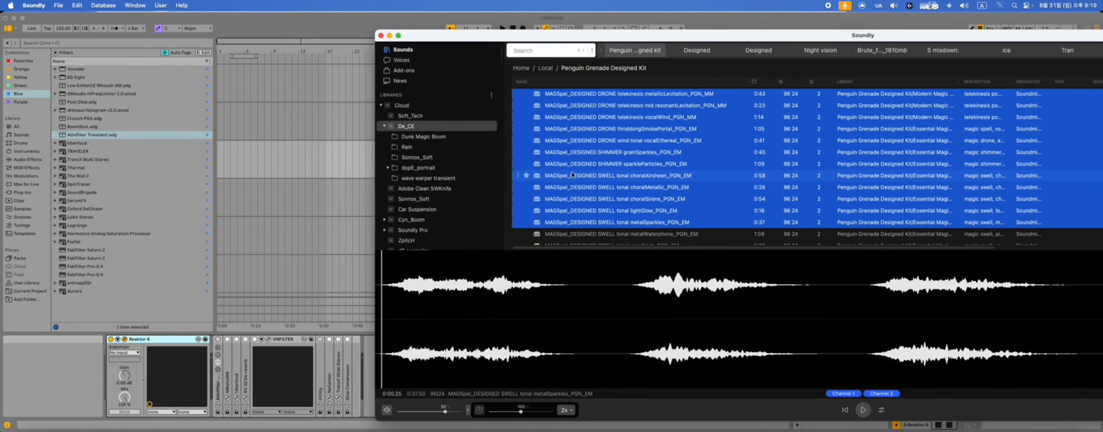
{"action": "left_click_drag", "start_coordinate": [564, 175], "coordinate": [570, 329]}
{"action": "key", "text": "super+Tab"}
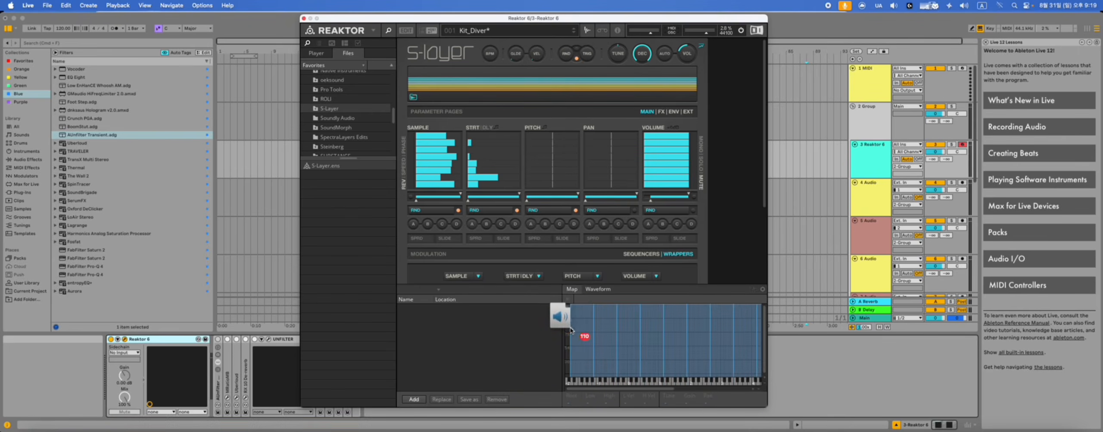
{"action": "left_click_drag", "start_coordinate": [571, 331], "coordinate": [565, 330]}
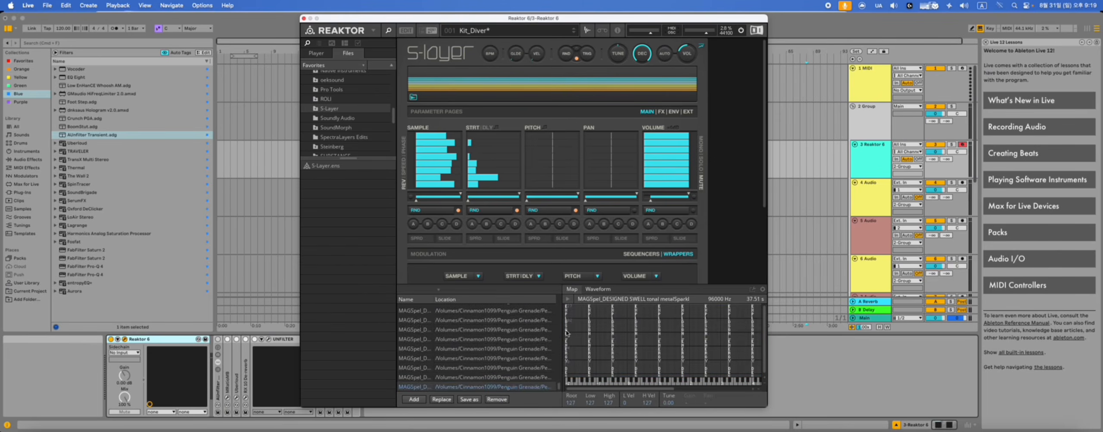
{"action": "left_click", "coordinate": [595, 336]}
{"action": "left_click", "coordinate": [578, 336]}
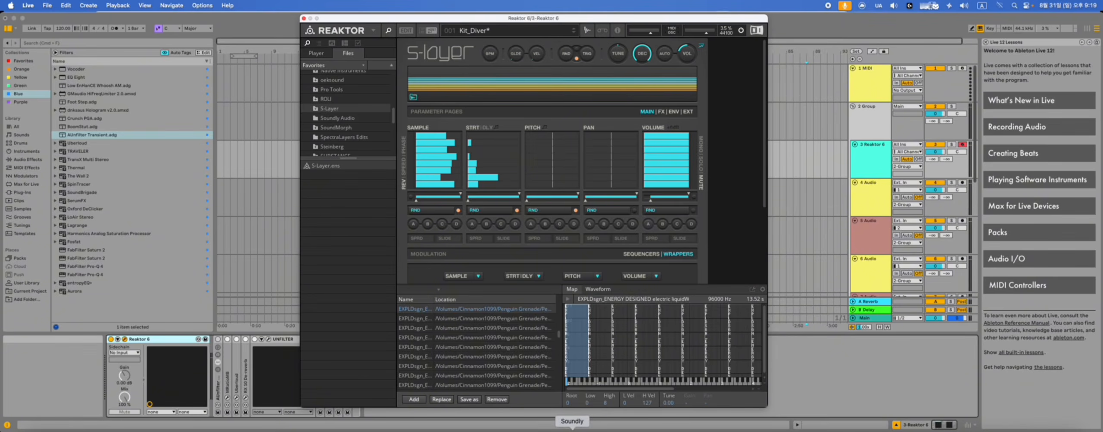
Switch to Soundly and select the range from MAGSpel_DESIGNED SWELL tonal metalWaterphone through MAGSpel_DESIGNED TONALSWELL telekinesis synthMover.
{"action": "left_click", "coordinate": [572, 431]}
{"action": "left_click", "coordinate": [597, 235]}
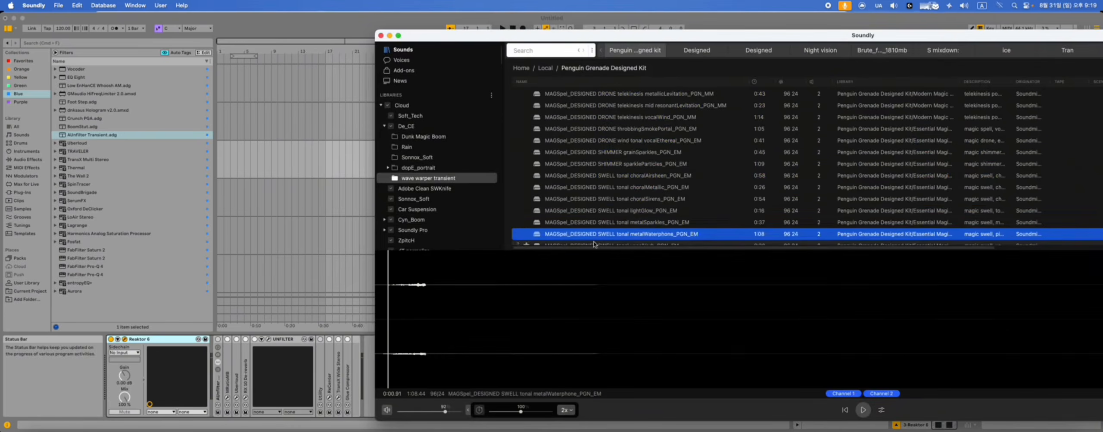
{"action": "scroll", "coordinate": [614, 219], "scroll_direction": "down", "scroll_amount": 5}
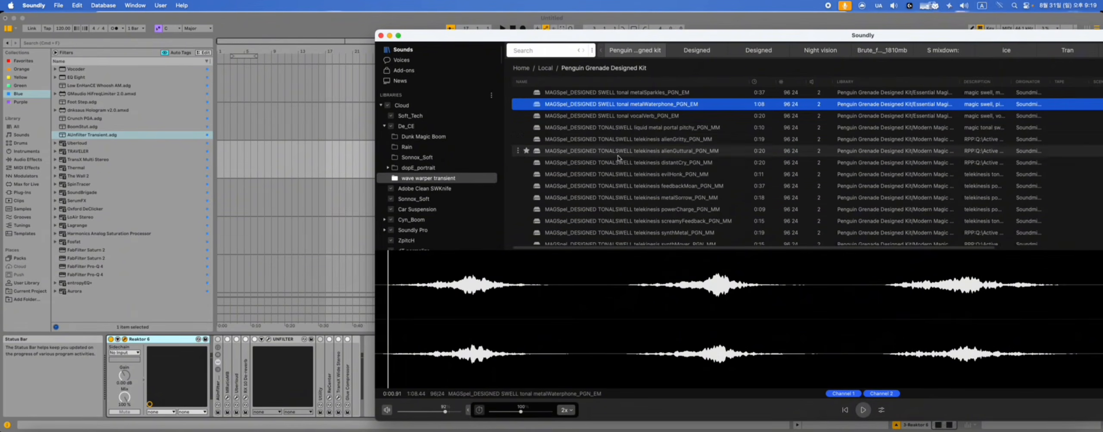
{"action": "left_click", "coordinate": [622, 241], "text": "shift"}
{"action": "scroll", "coordinate": [620, 207], "scroll_direction": "down", "scroll_amount": 3}
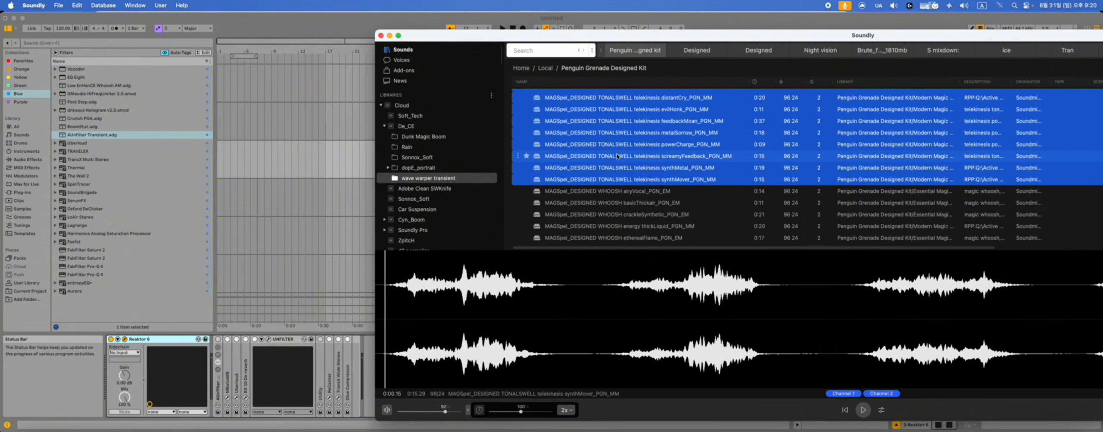
Add the selected swell and tonal swell sounds to the S-Layer sample map in Reaktor.
{"action": "left_click_drag", "start_coordinate": [614, 160], "coordinate": [397, 231]}
{"action": "key", "text": "super+Tab"}
{"action": "key", "text": "super+Tab"}
{"action": "key", "text": "super+Tab"}
{"action": "key", "text": "super+Tab"}
{"action": "key", "text": "super+Tab"}
{"action": "key", "text": "super+Tab"}
{"action": "key", "text": "super+Tab"}
{"action": "key", "text": "super+Tab"}
{"action": "key", "text": "super+Tab"}
{"action": "left_click_drag", "start_coordinate": [577, 325], "coordinate": [576, 326]}
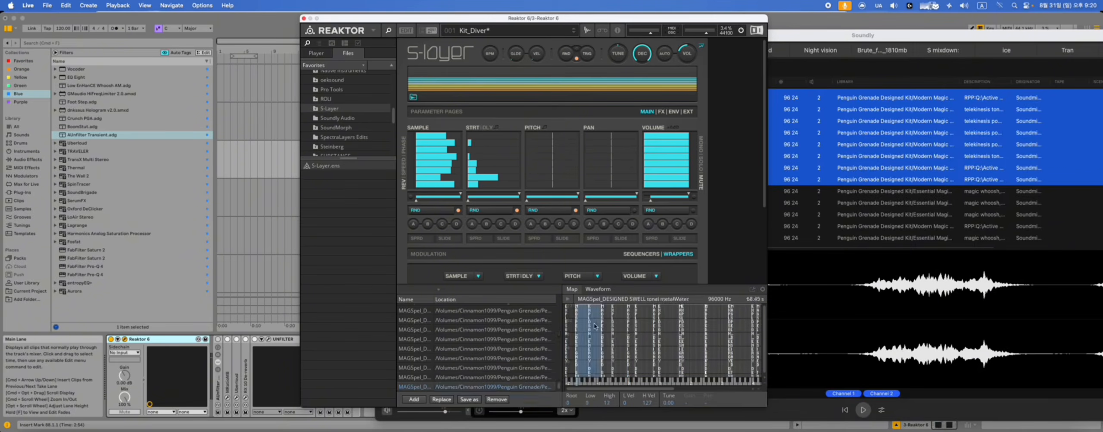
Remap the loaded samples to single notes in the S-Layer sample map.
{"action": "right_click", "coordinate": [614, 329]}
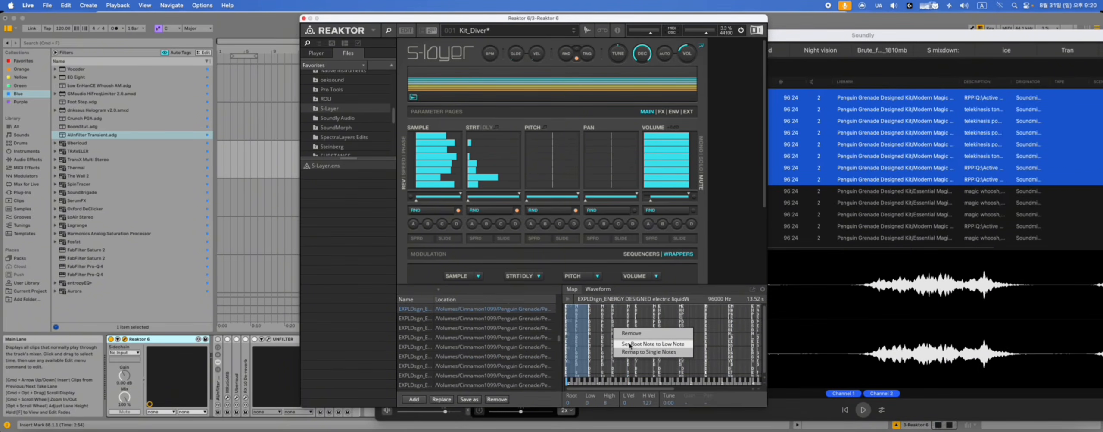
{"action": "left_click", "coordinate": [631, 351]}
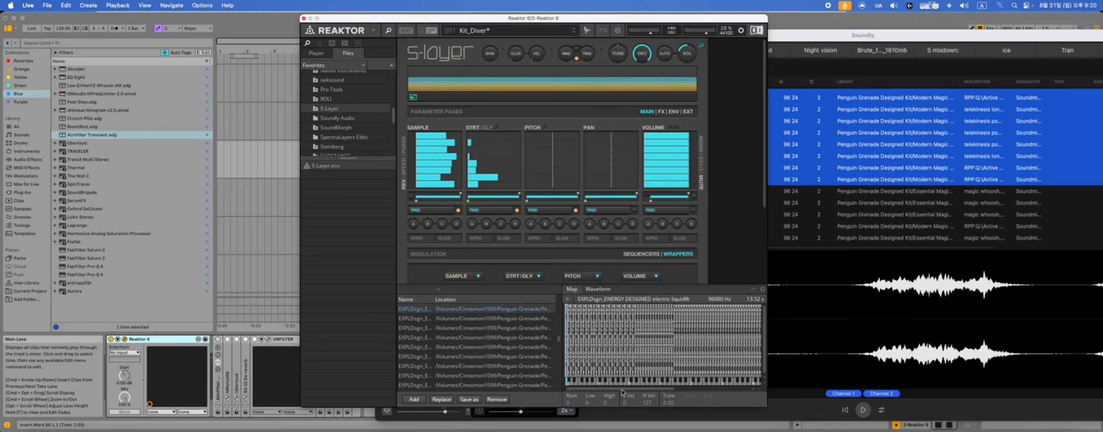
{"action": "left_click_drag", "start_coordinate": [615, 390], "coordinate": [777, 382]}
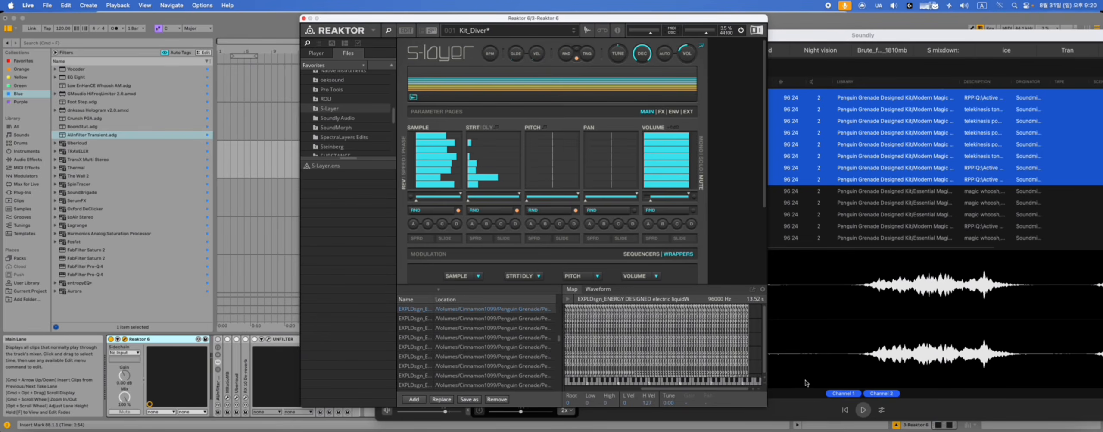
Switch to Soundly, audition the WHOOSH sounds and select the range from MAGSpel_DESIGNED WHOOSH airyVocal through etherealFlame.
{"action": "left_click", "coordinate": [813, 46]}
{"action": "key", "text": "Down"}
{"action": "key", "text": "Down"}
{"action": "key", "text": "Down"}
{"action": "key", "text": "Down"}
{"action": "key", "text": "Down"}
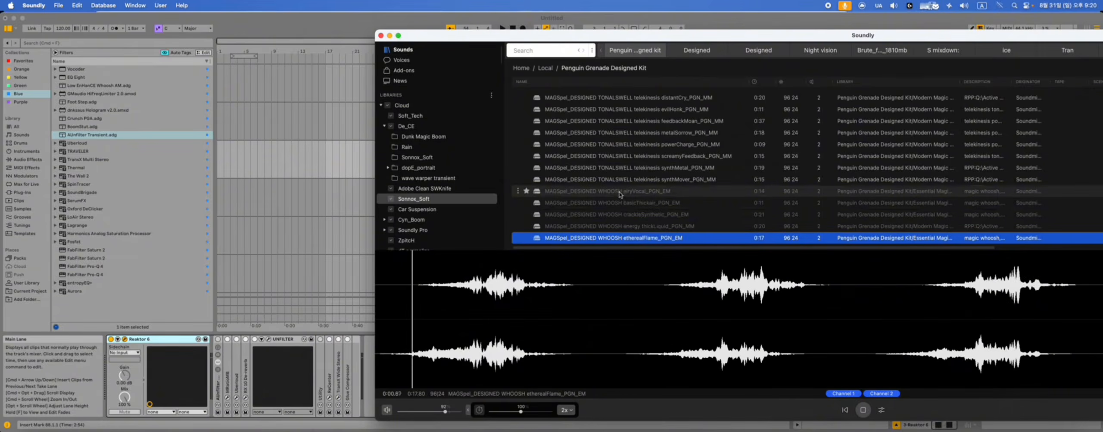
{"action": "left_click", "coordinate": [596, 193], "text": "shift"}
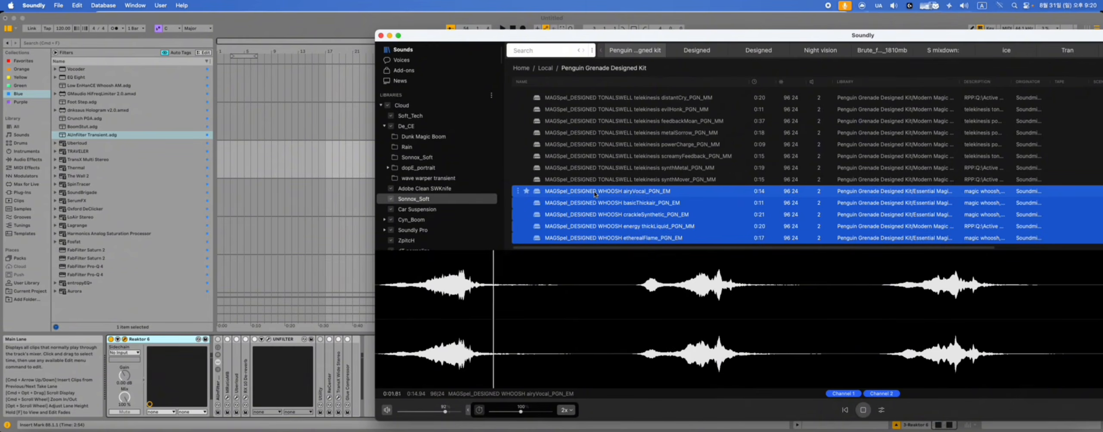
Add the selected whoosh sounds at the end of the S-Layer sample map and remap them to single notes.
{"action": "left_click_drag", "start_coordinate": [596, 194], "coordinate": [750, 339]}
{"action": "key", "text": "super+Tab"}
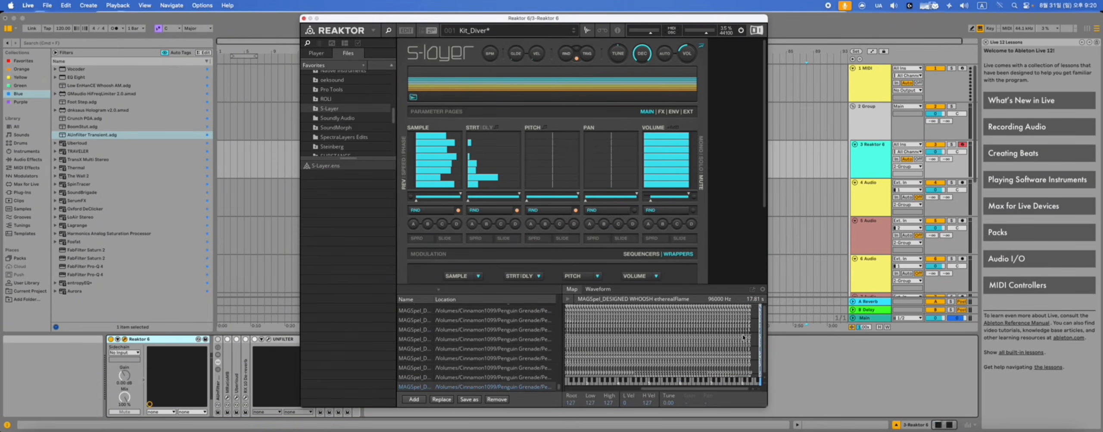
{"action": "right_click", "coordinate": [743, 335]}
{"action": "left_click", "coordinate": [726, 359]}
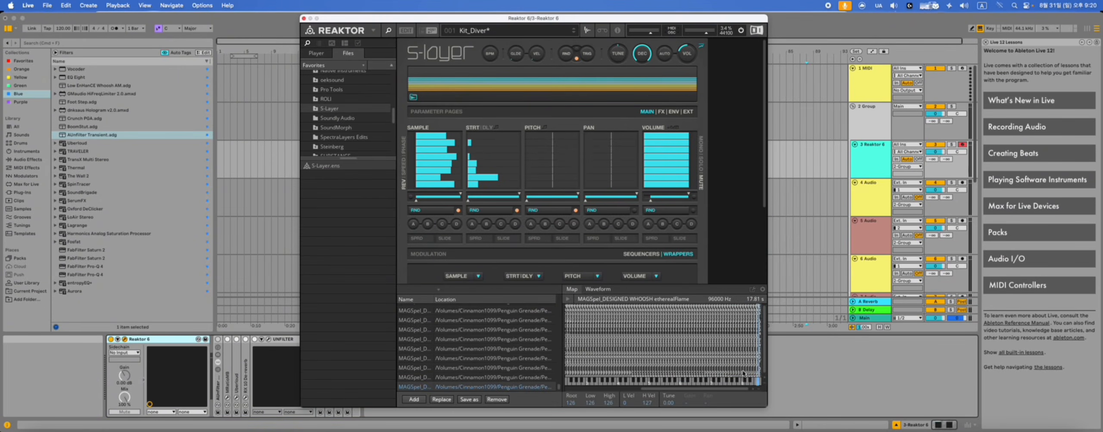
{"action": "left_click_drag", "start_coordinate": [682, 391], "coordinate": [557, 388]}
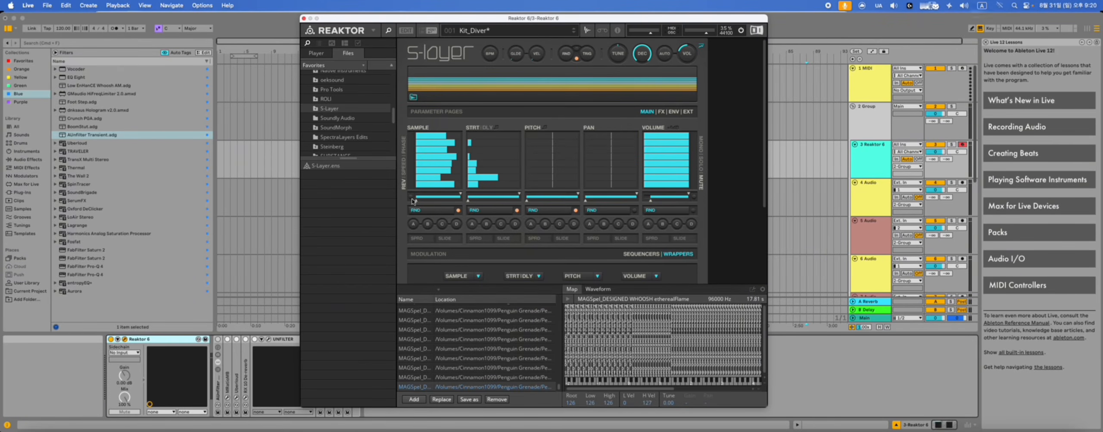
Narrow the S-Layer randomization ranges for pitch, pan and volume, and turn on randomization for volume.
{"action": "left_click_drag", "start_coordinate": [417, 202], "coordinate": [457, 202]}
{"action": "left_click_drag", "start_coordinate": [527, 203], "coordinate": [537, 204]}
{"action": "left_click_drag", "start_coordinate": [578, 194], "coordinate": [629, 195]}
{"action": "left_click_drag", "start_coordinate": [652, 201], "coordinate": [658, 201]}
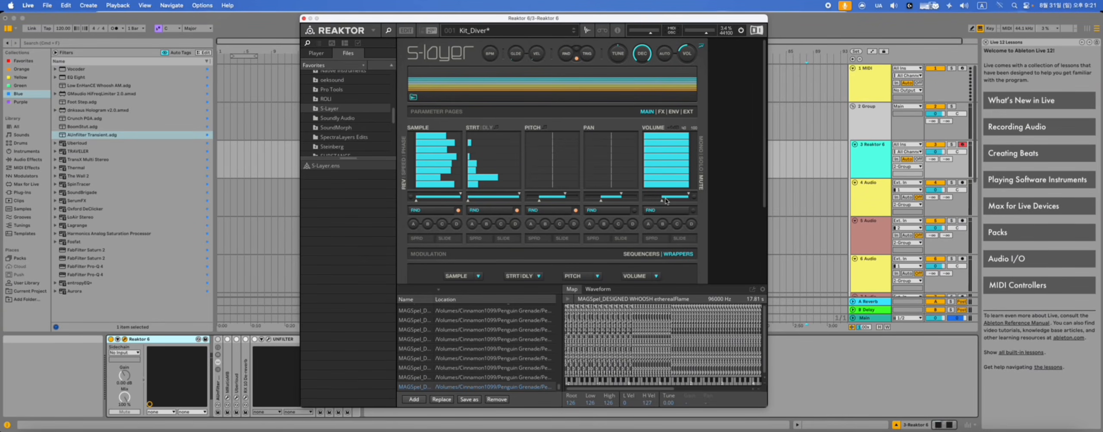
{"action": "left_click", "coordinate": [693, 210]}
Trigger the S-Layer instrument repeatedly to audition randomized variations of the layered sounds.
{"action": "key", "text": "a"}
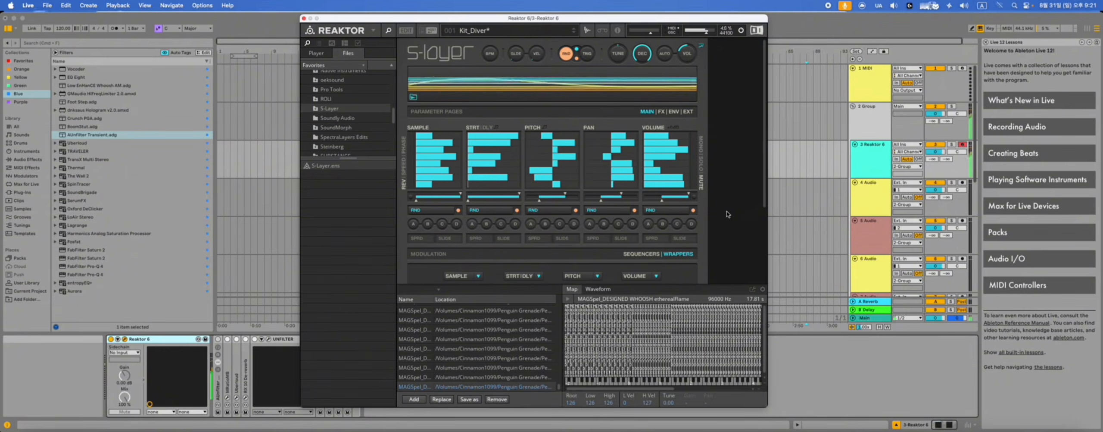
{"action": "key", "text": "a"}
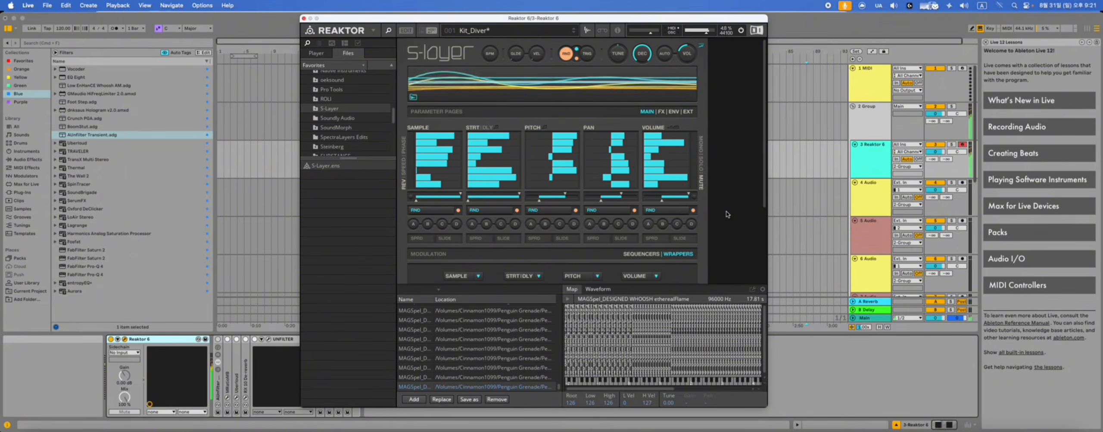
{"action": "key", "text": "a"}
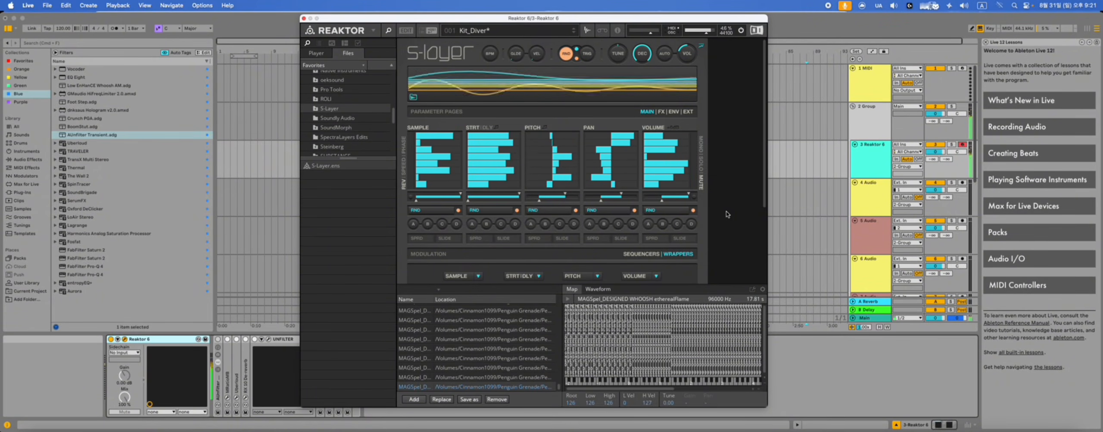
{"action": "key", "text": "a"}
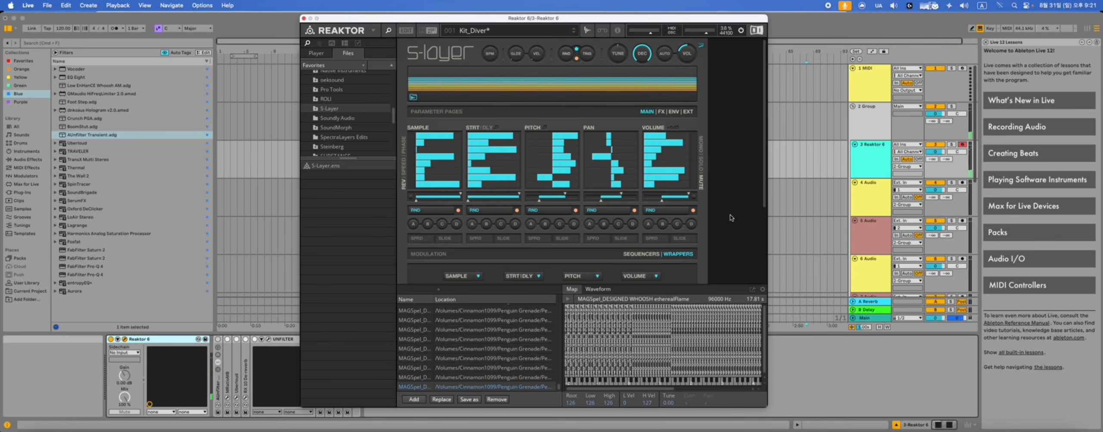
{"action": "key", "text": "a"}
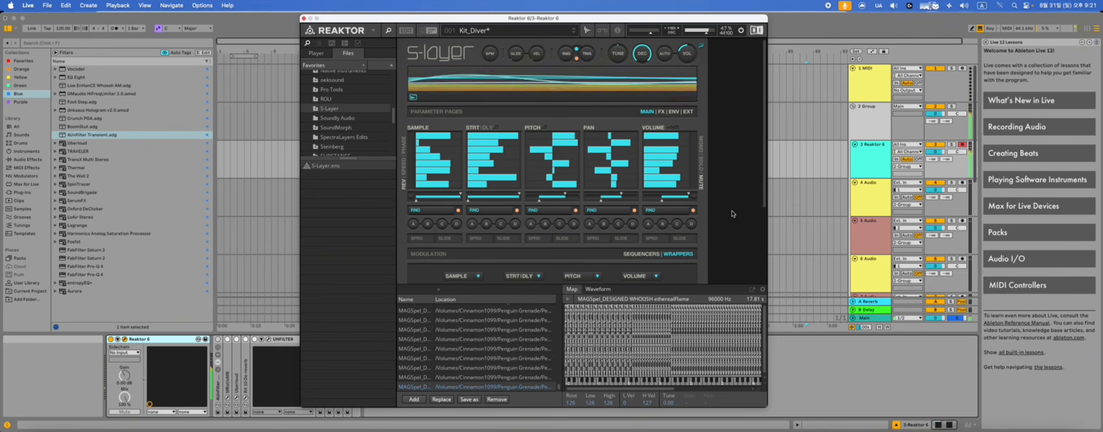
{"action": "key", "text": "a"}
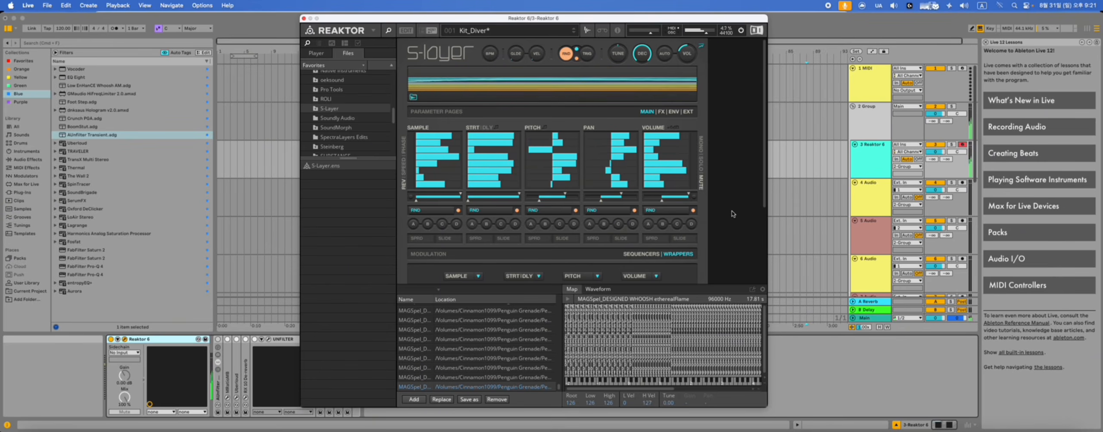
{"action": "key", "text": "a"}
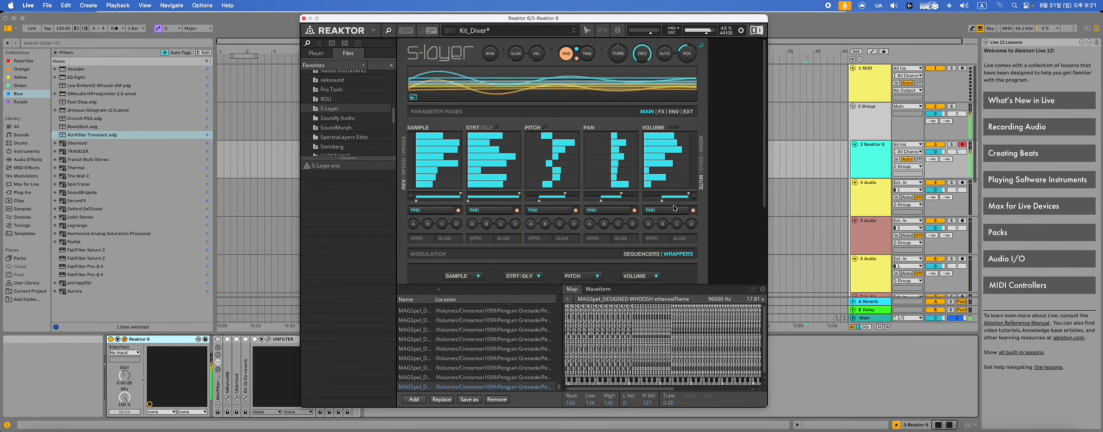
Activate the effect rack after Reaktor 6 with its MRatioMB device unfolded, and close the Reaktor window.
{"action": "left_click_drag", "start_coordinate": [486, 19], "coordinate": [555, 19]}
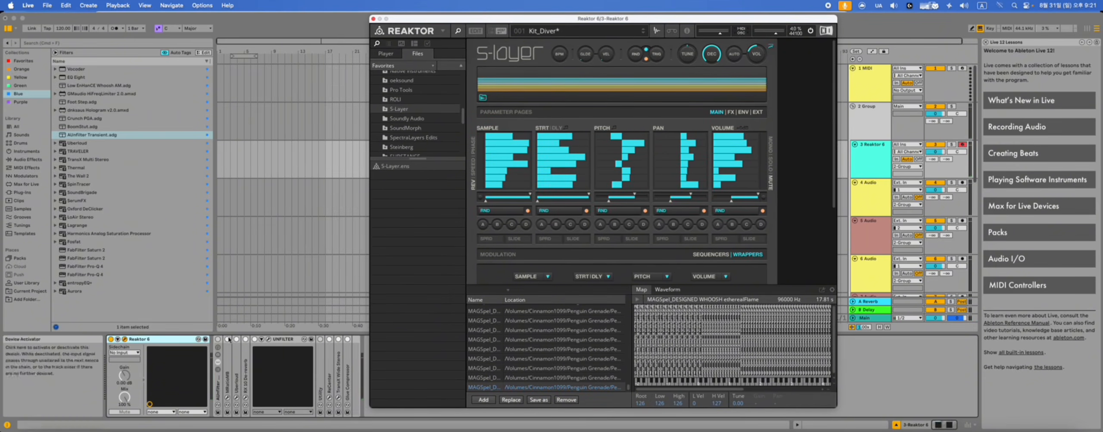
{"action": "left_click", "coordinate": [217, 388]}
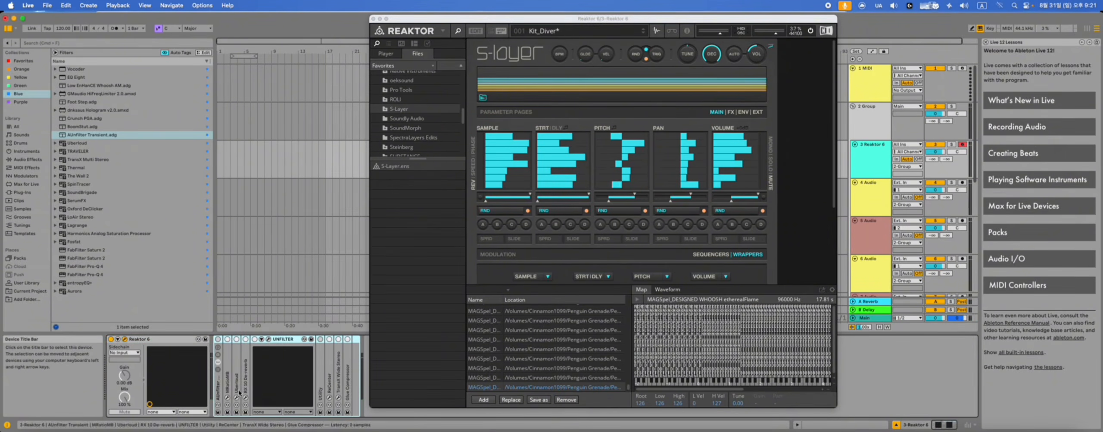
{"action": "double_click", "coordinate": [227, 379]}
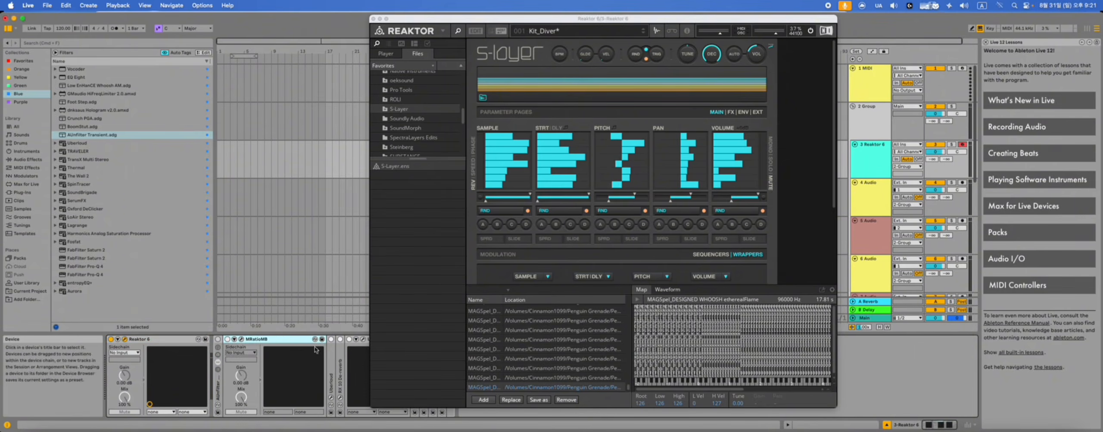
{"action": "left_click_drag", "start_coordinate": [440, 19], "coordinate": [491, 19]}
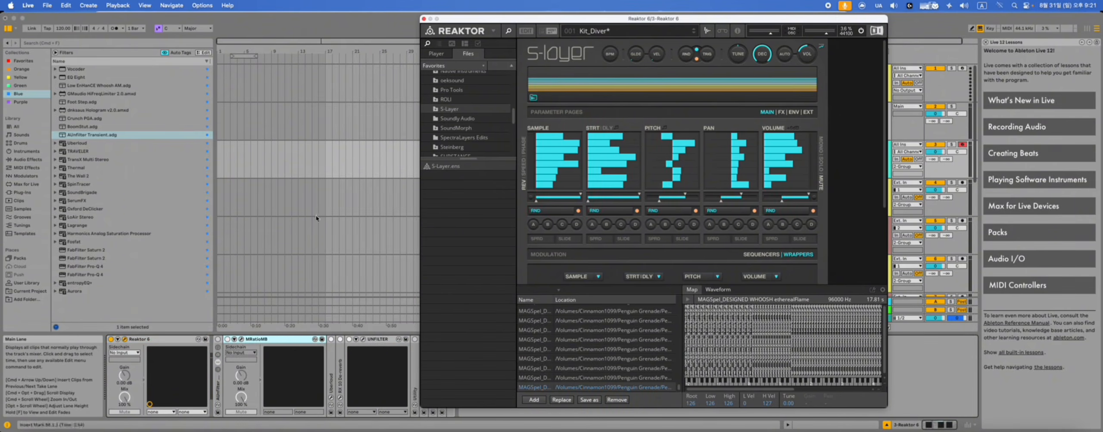
{"action": "left_click", "coordinate": [218, 339]}
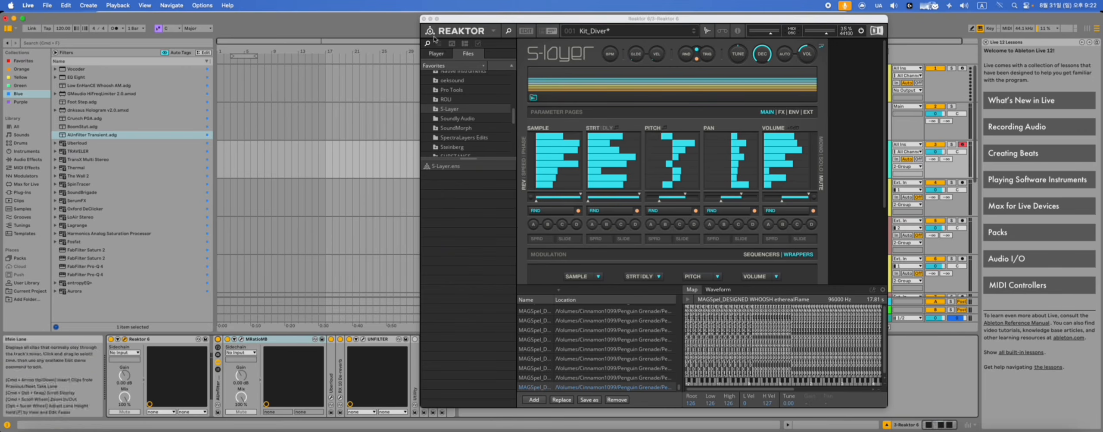
{"action": "left_click", "coordinate": [424, 18]}
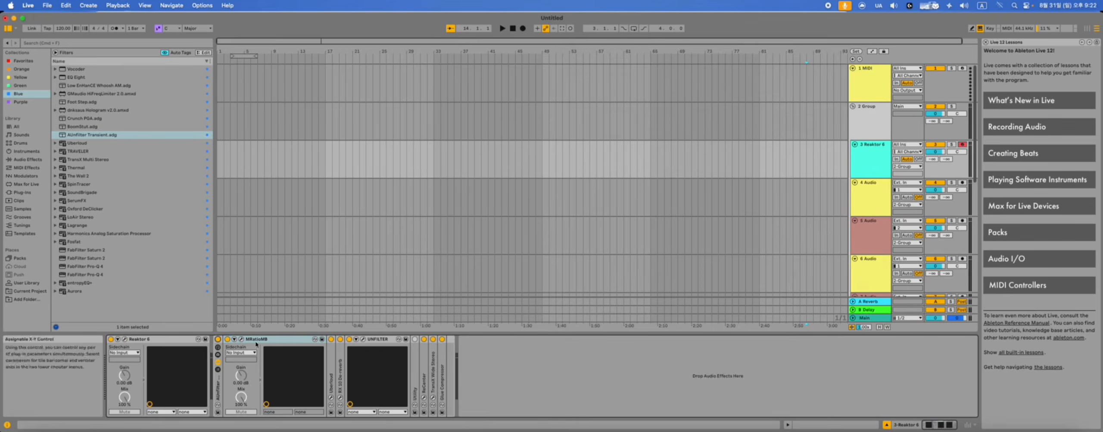
Open the MRatioMB plug-in window and examine the noise and tonal ratio controls.
{"action": "left_click", "coordinate": [241, 339]}
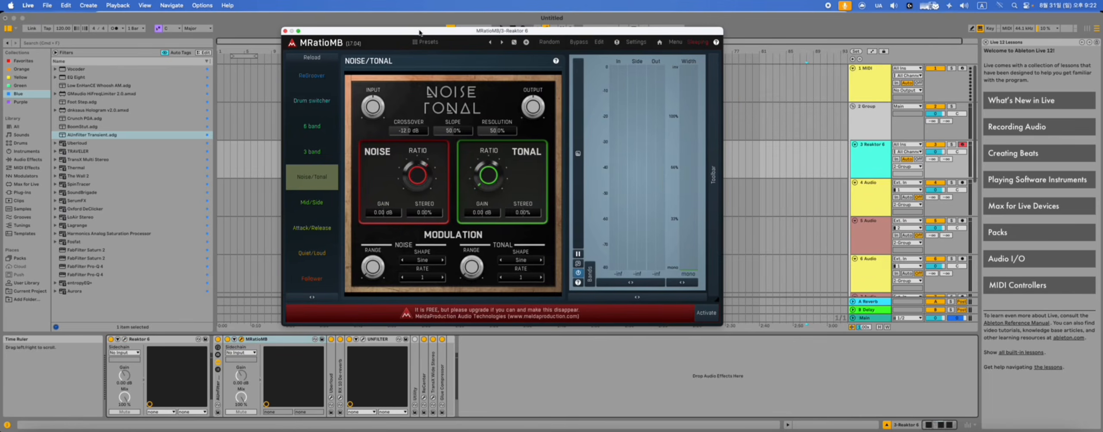
{"action": "mouse_move", "coordinate": [422, 170]}
{"action": "mouse_move", "coordinate": [477, 171]}
Fold MRatioMB, inspect the Uberloud plug-in's Push setting, and close both plug-in windows.
{"action": "double_click", "coordinate": [277, 339]}
{"action": "double_click", "coordinate": [240, 368]}
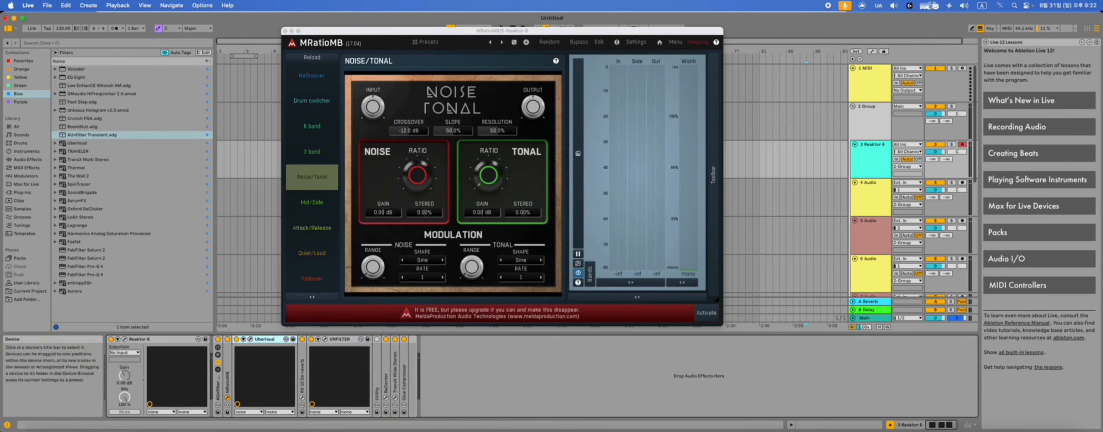
{"action": "left_click", "coordinate": [286, 339]}
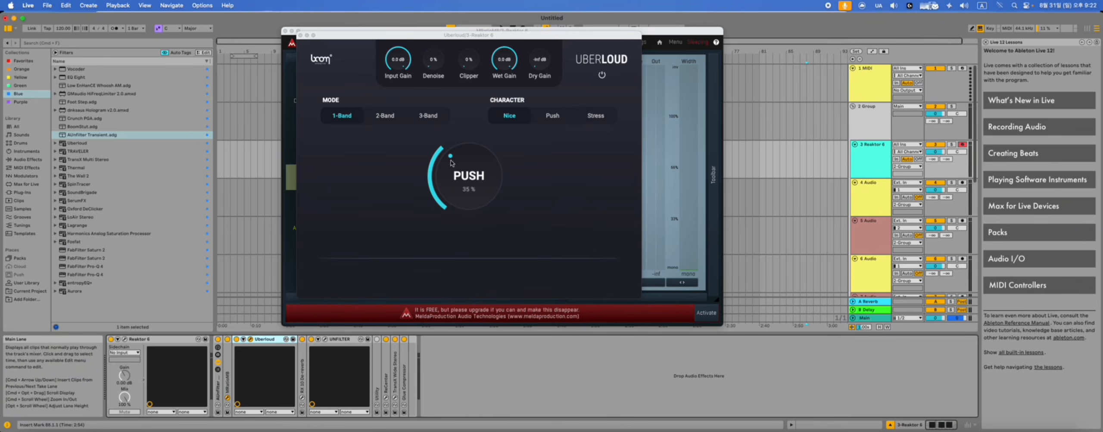
{"action": "left_click", "coordinate": [300, 35]}
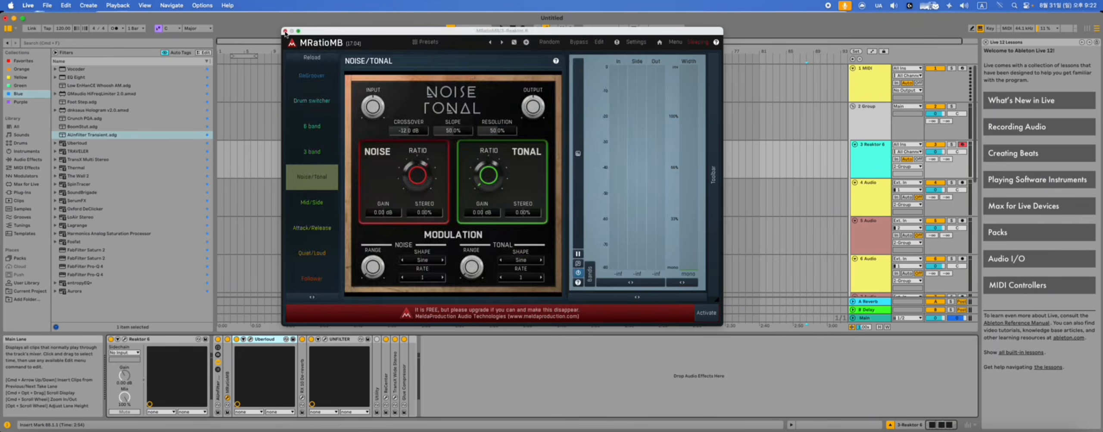
{"action": "left_click", "coordinate": [285, 31]}
Unfold RX 10 De-reverb in the effect rack, inspect its reduction and reverb profile settings, and close its plug-in window.
{"action": "double_click", "coordinate": [303, 364]}
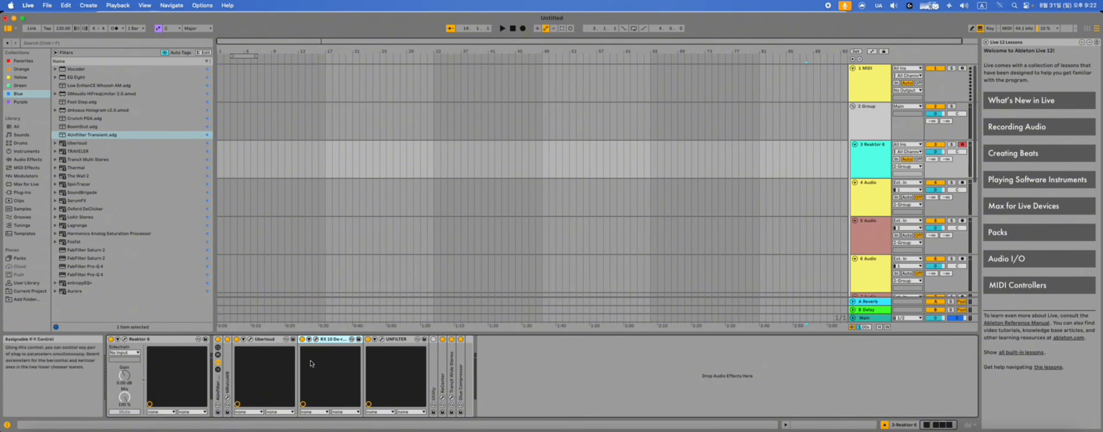
{"action": "left_click", "coordinate": [316, 339]}
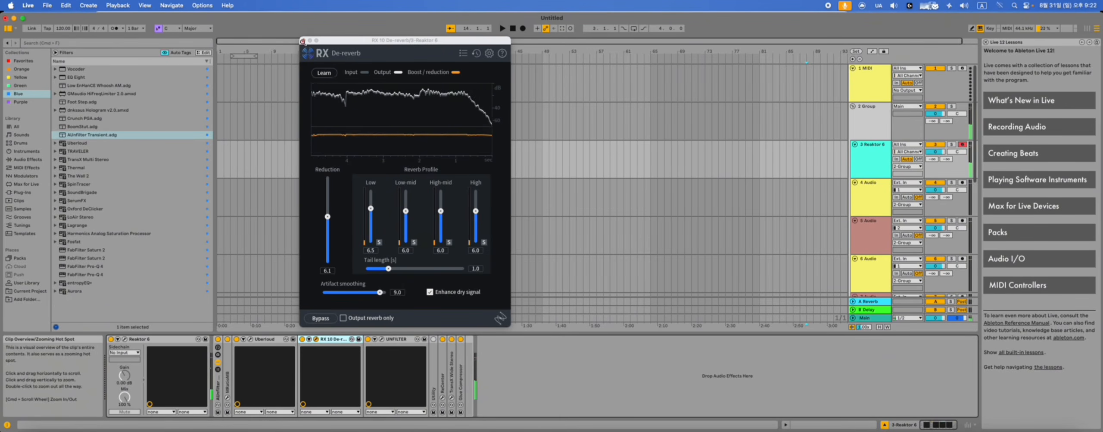
{"action": "left_click", "coordinate": [302, 41]}
Open UNFILTER, browse the Music Mastering factory presets, pick Subtle Balancer, and close the plug-in window.
{"action": "left_click", "coordinate": [382, 341]}
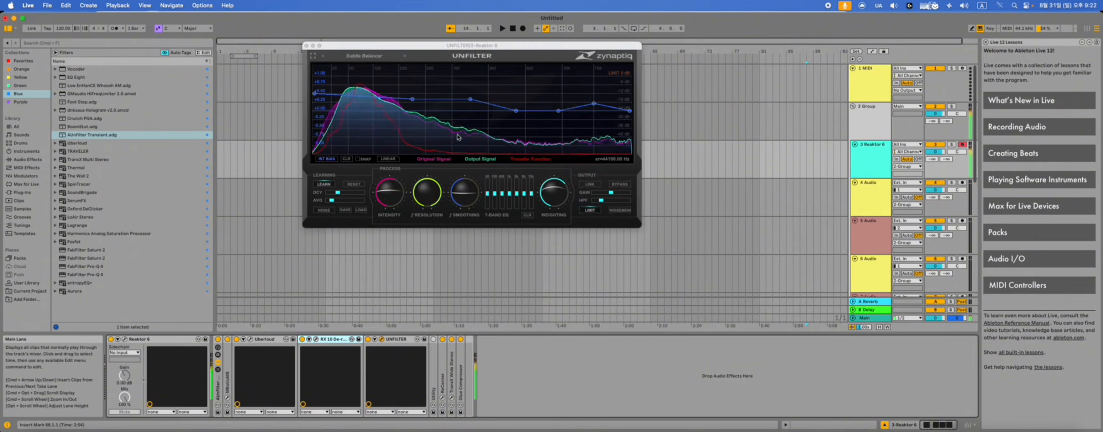
{"action": "left_click", "coordinate": [379, 56]}
{"action": "mouse_move", "coordinate": [432, 63]}
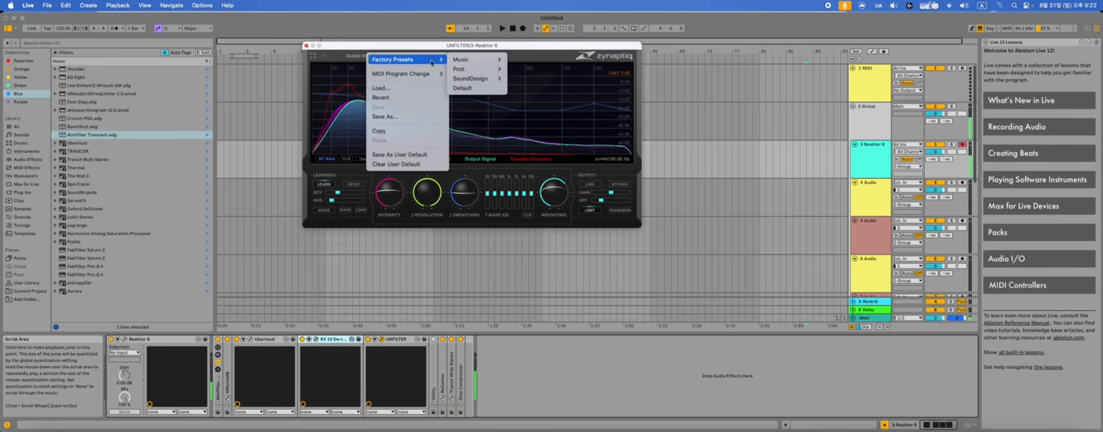
{"action": "mouse_move", "coordinate": [552, 71]}
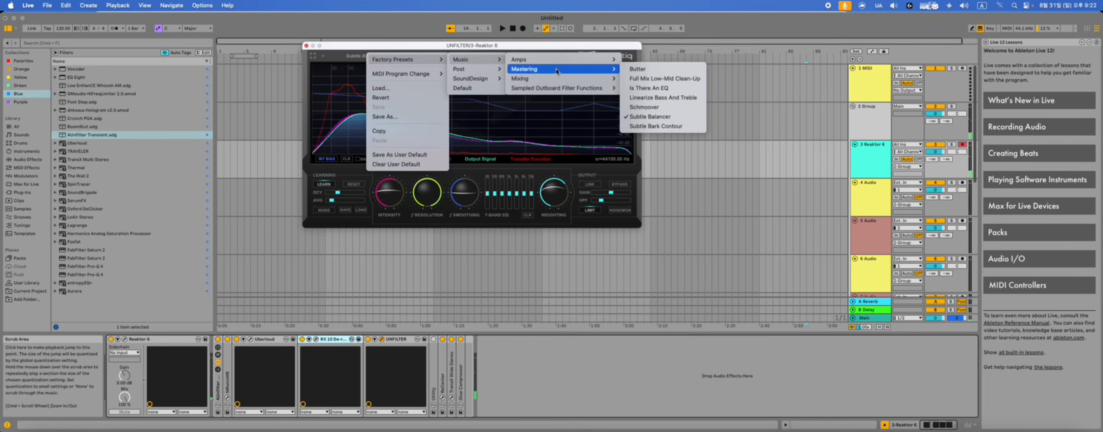
{"action": "left_click", "coordinate": [645, 116]}
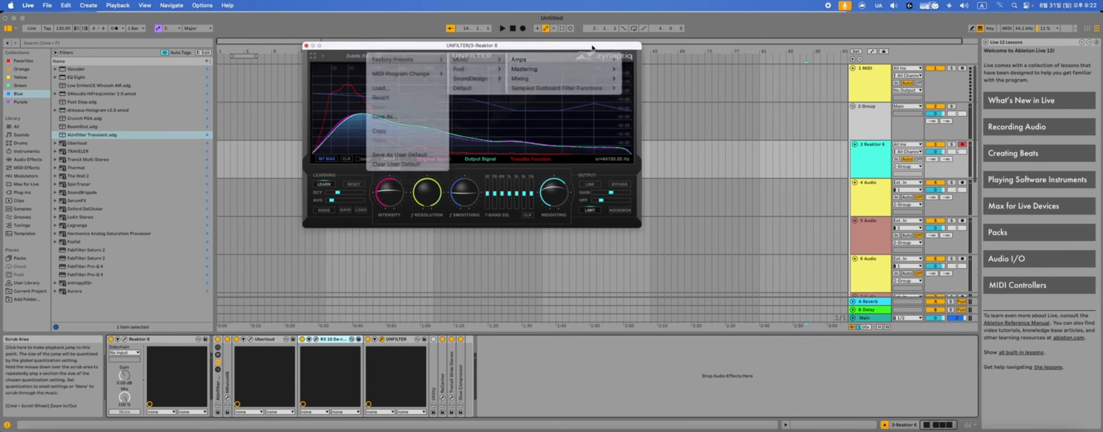
{"action": "left_click", "coordinate": [381, 339]}
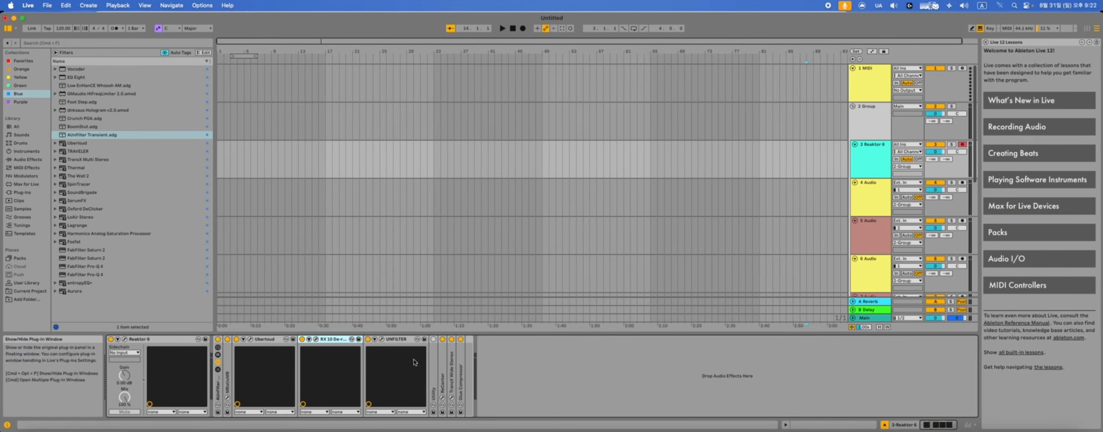
Inspect the ReCenter and Trans-X Wide plug-ins in their own windows, and unfold the Glue Compressor in the rack.
{"action": "left_click", "coordinate": [443, 397]}
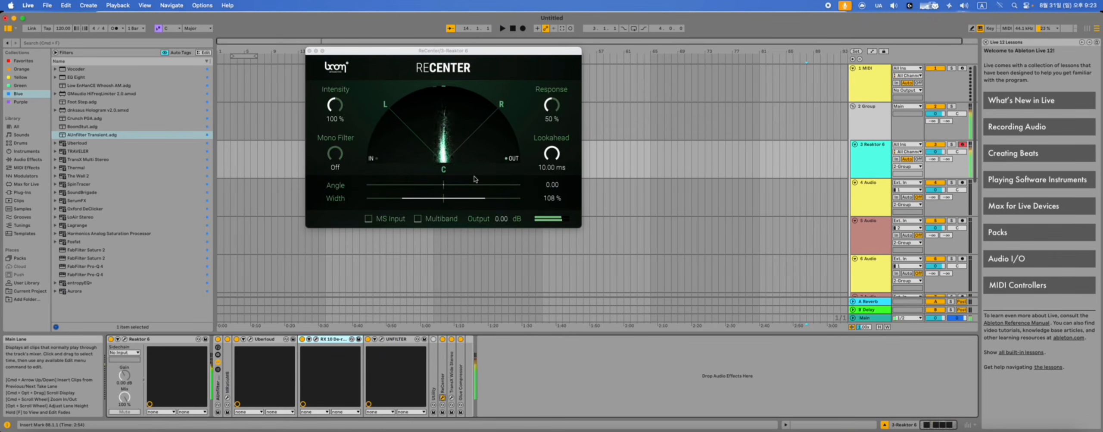
{"action": "left_click", "coordinate": [310, 51]}
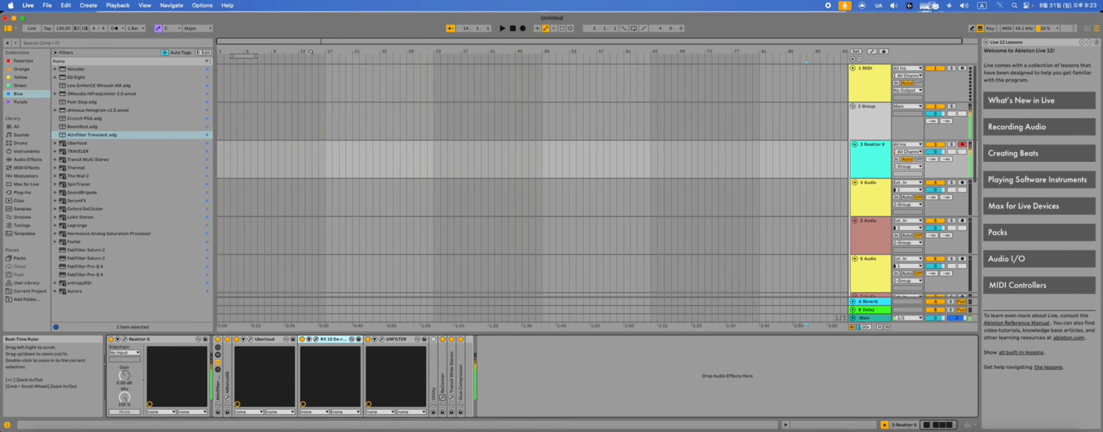
{"action": "left_click", "coordinate": [451, 397]}
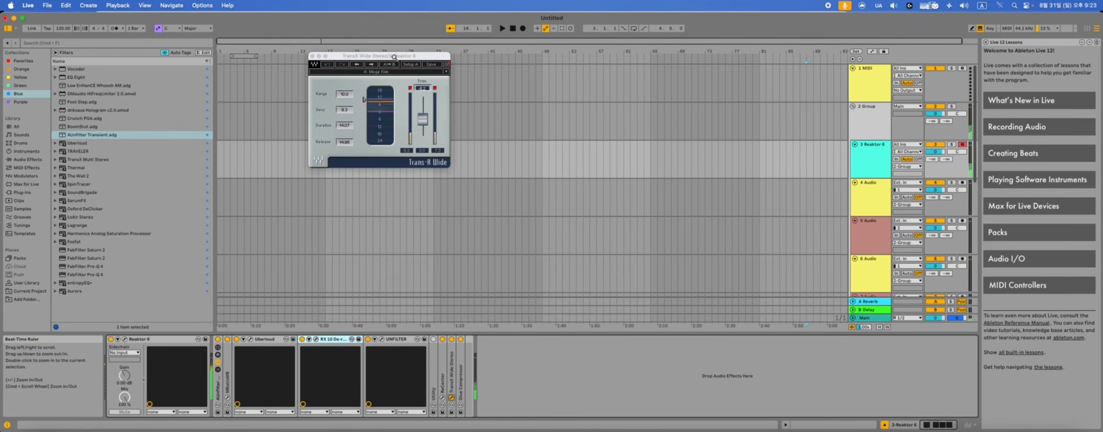
{"action": "left_click", "coordinate": [313, 56]}
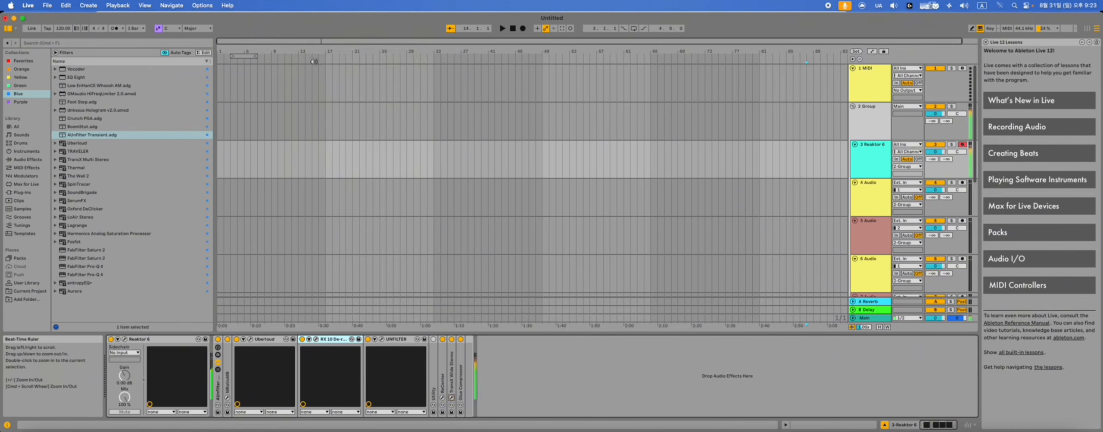
{"action": "double_click", "coordinate": [461, 379]}
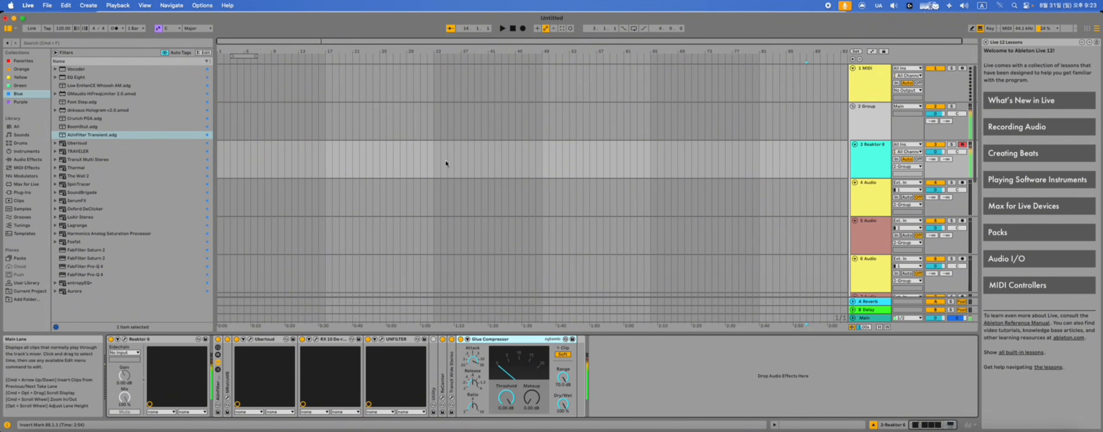
Place the insert marker in the arrangement and start recording onto the Reaktor 6 and 12 Audio tracks.
{"action": "left_click", "coordinate": [379, 165]}
{"action": "scroll", "coordinate": [397, 175], "scroll_direction": "down", "scroll_amount": 10}
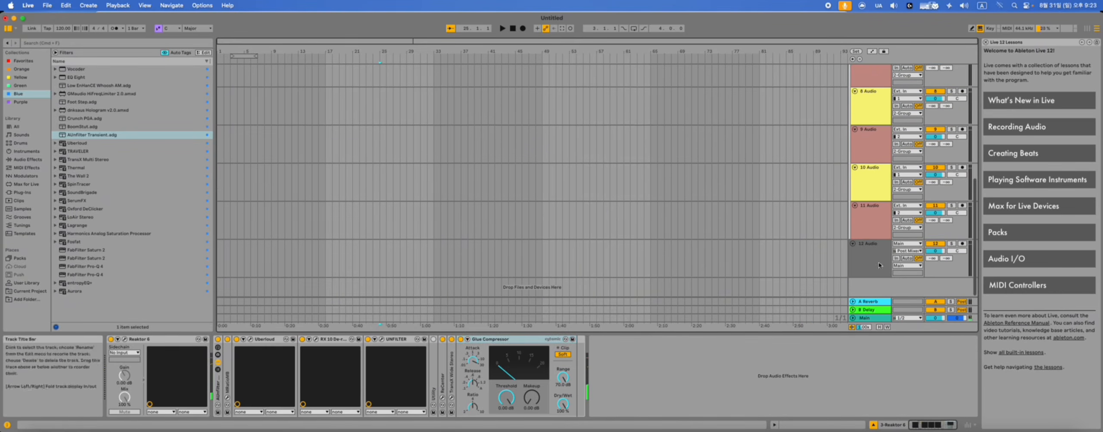
{"action": "scroll", "coordinate": [538, 136], "scroll_direction": "up", "scroll_amount": 10}
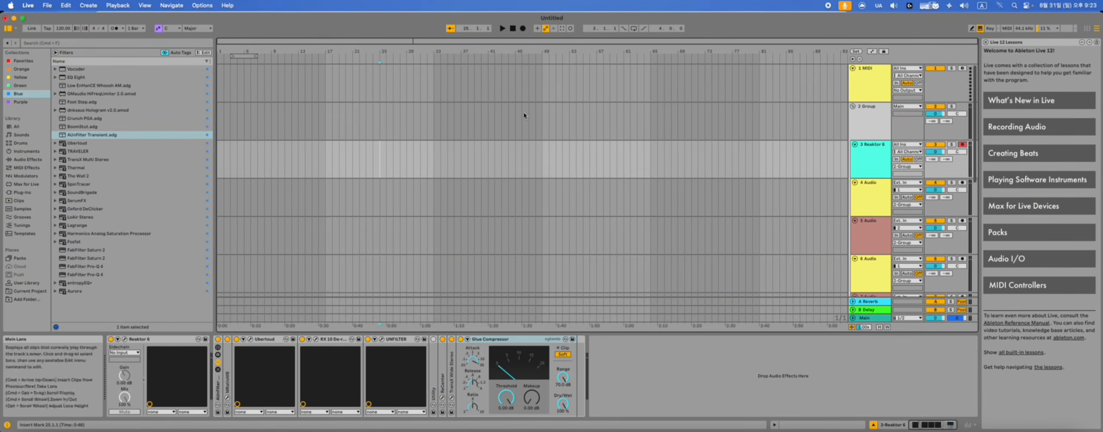
{"action": "left_click", "coordinate": [523, 28]}
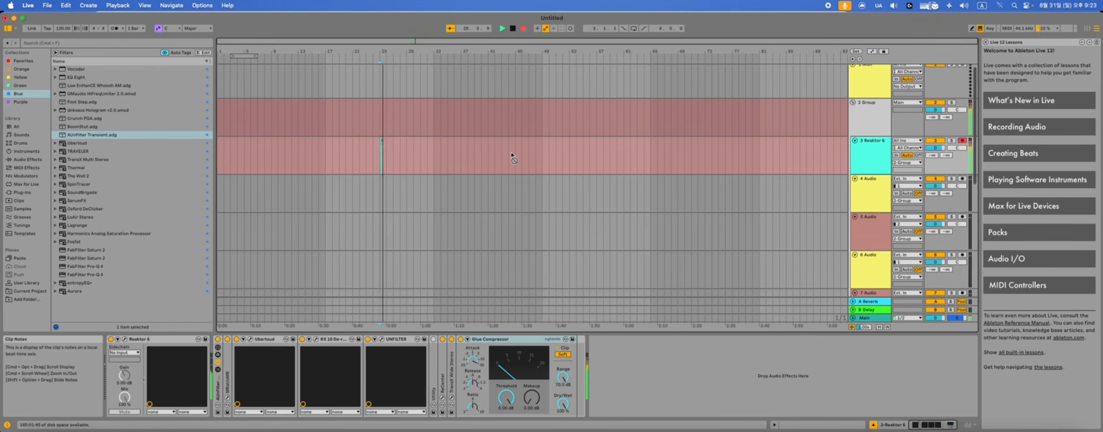
{"action": "scroll", "coordinate": [518, 164], "scroll_direction": "down", "scroll_amount": 10}
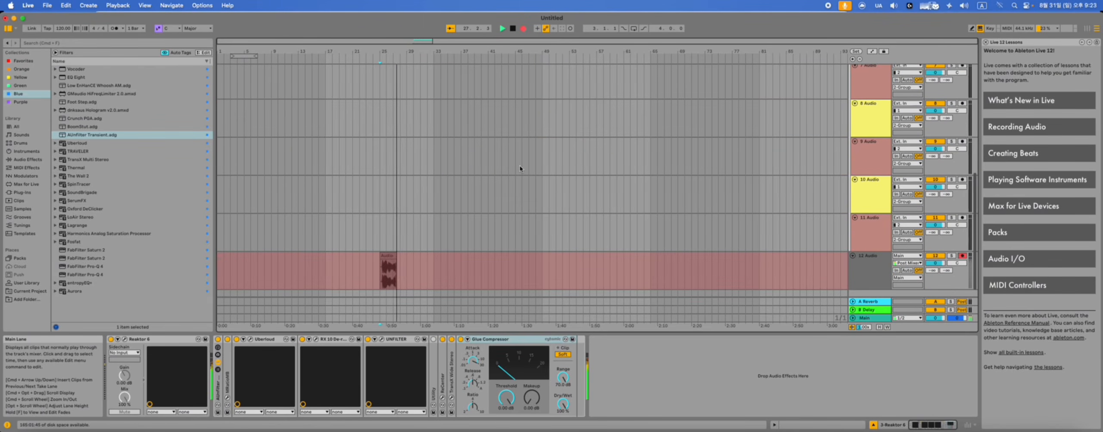
Record randomized S-Layer variations with the Reaktor window open beside the arrangement, close the window, and stop recording.
{"action": "left_click", "coordinate": [125, 340]}
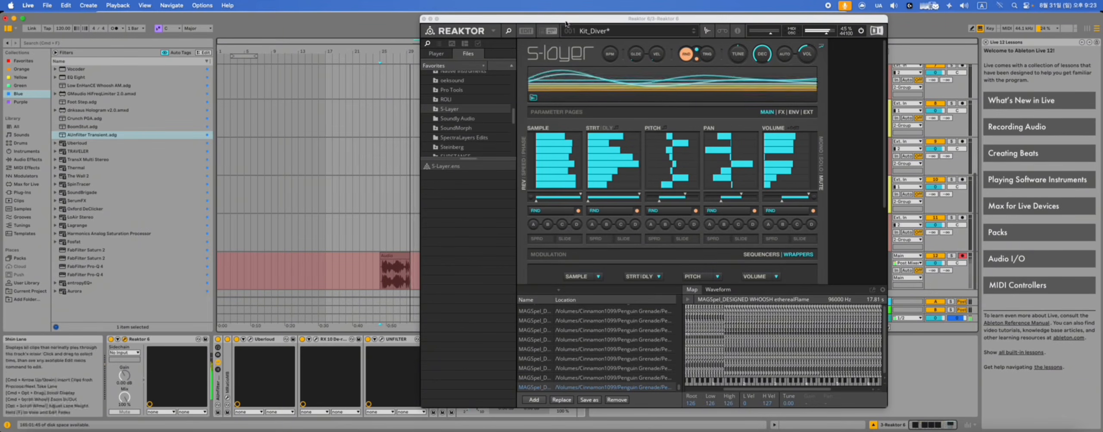
{"action": "left_click_drag", "start_coordinate": [541, 21], "coordinate": [609, 25]}
{"action": "left_click_drag", "start_coordinate": [697, 33], "coordinate": [701, 33]}
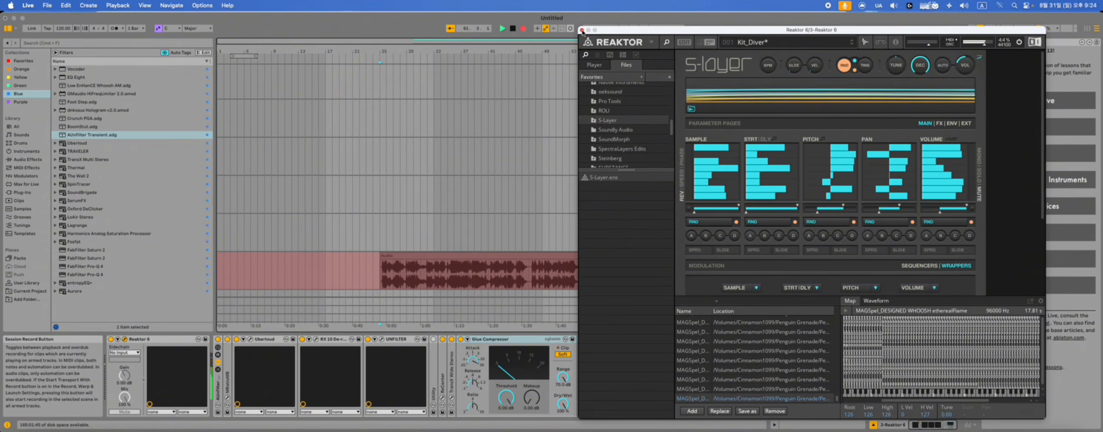
{"action": "left_click", "coordinate": [582, 30]}
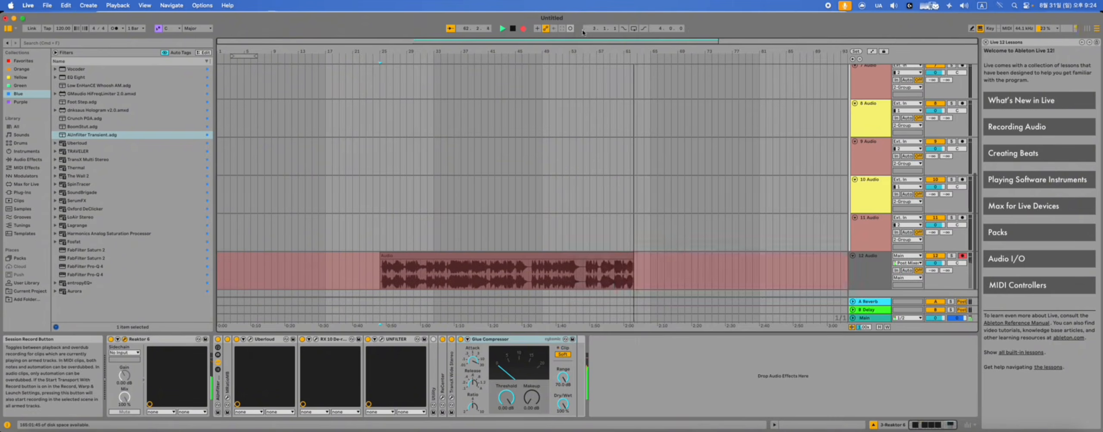
{"action": "left_click", "coordinate": [630, 272]}
{"action": "scroll", "coordinate": [616, 273], "scroll_direction": "up", "scroll_amount": 3}
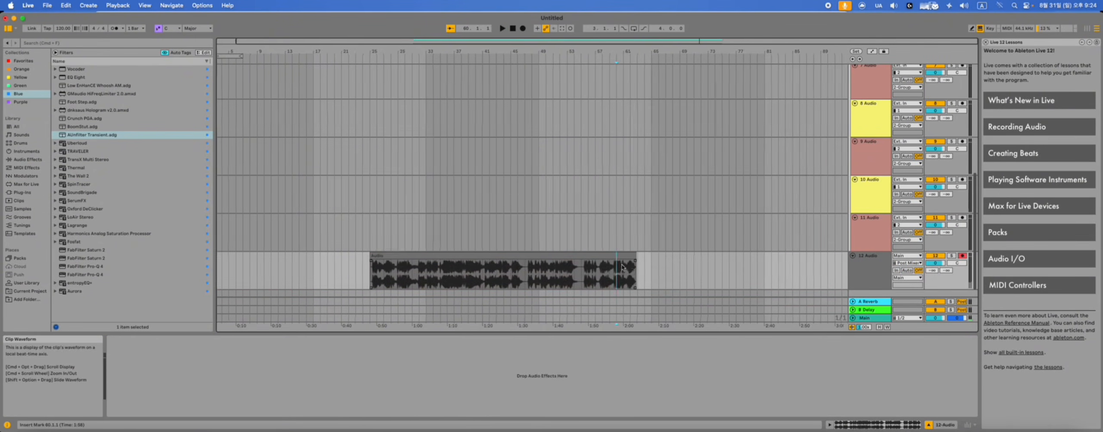
Move the recorded audio clip from the 12 Audio track up to the 5 Audio track.
{"action": "scroll", "coordinate": [620, 272], "scroll_direction": "down", "scroll_amount": 2}
{"action": "scroll", "coordinate": [815, 179], "scroll_direction": "up", "scroll_amount": 8}
{"action": "scroll", "coordinate": [816, 178], "scroll_direction": "down", "scroll_amount": 6}
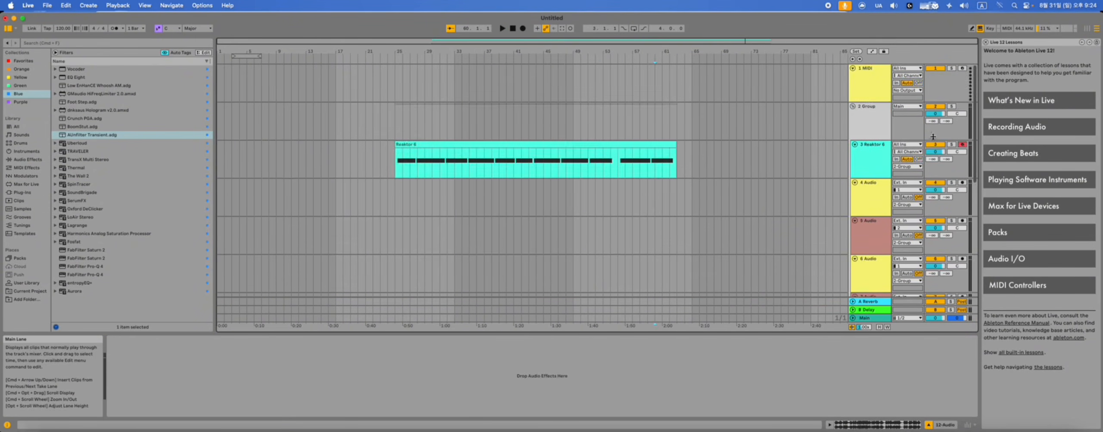
{"action": "left_click", "coordinate": [607, 241]}
{"action": "left_click_drag", "start_coordinate": [599, 242], "coordinate": [598, 93]}
{"action": "scroll", "coordinate": [504, 203], "scroll_direction": "up", "scroll_amount": 4}
{"action": "left_click_drag", "start_coordinate": [501, 234], "coordinate": [502, 119]}
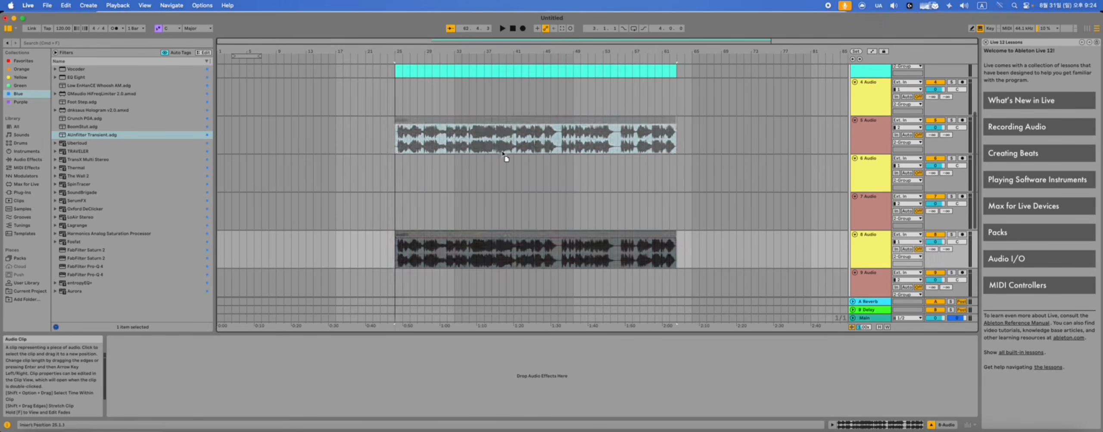
Play the end of the recorded clip on 5 Audio and split it just before its final section.
{"action": "scroll", "coordinate": [607, 140], "scroll_direction": "up", "scroll_amount": 5}
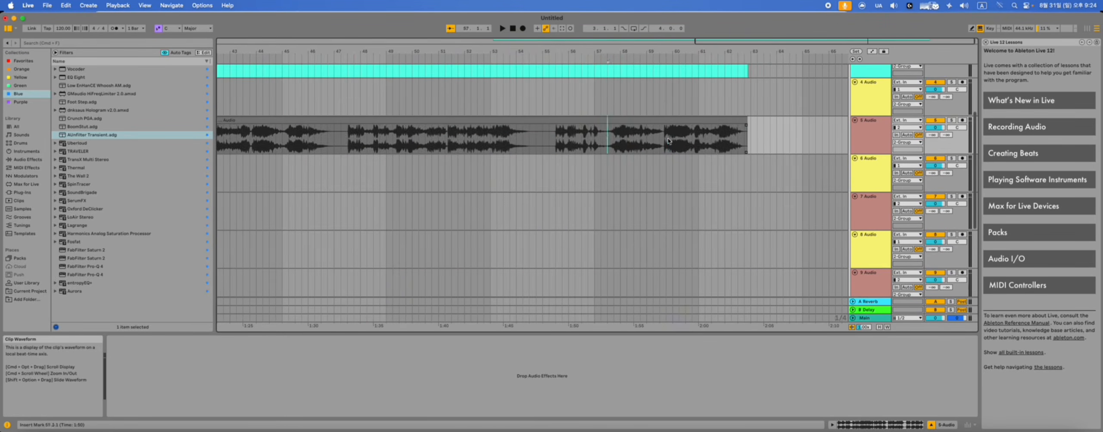
{"action": "left_click", "coordinate": [667, 140]}
{"action": "scroll", "coordinate": [612, 147], "scroll_direction": "up", "scroll_amount": 4}
{"action": "key", "text": "space"}
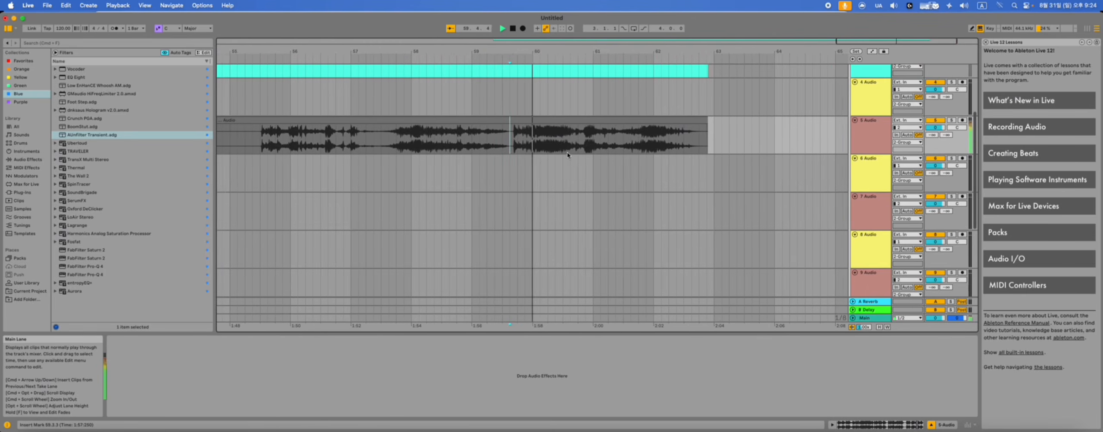
{"action": "scroll", "coordinate": [566, 154], "scroll_direction": "up", "scroll_amount": 1}
{"action": "key", "text": "super+e"}
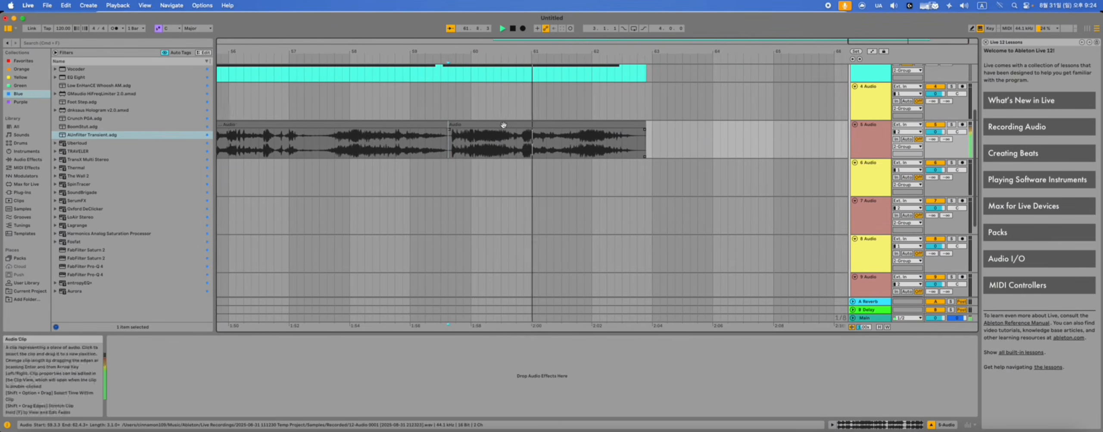
Move the split-off final section later on 5 Audio to leave a gap after the main recording.
{"action": "left_click", "coordinate": [483, 143]}
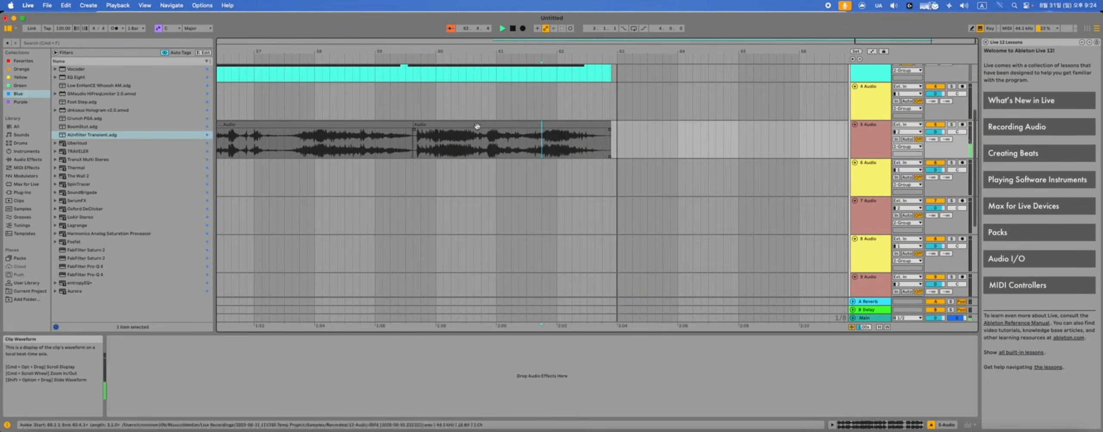
{"action": "left_click_drag", "start_coordinate": [476, 124], "coordinate": [545, 124]}
{"action": "left_click", "coordinate": [484, 144]}
{"action": "key", "text": "space"}
{"action": "scroll", "coordinate": [559, 145], "scroll_direction": "up", "scroll_amount": 4}
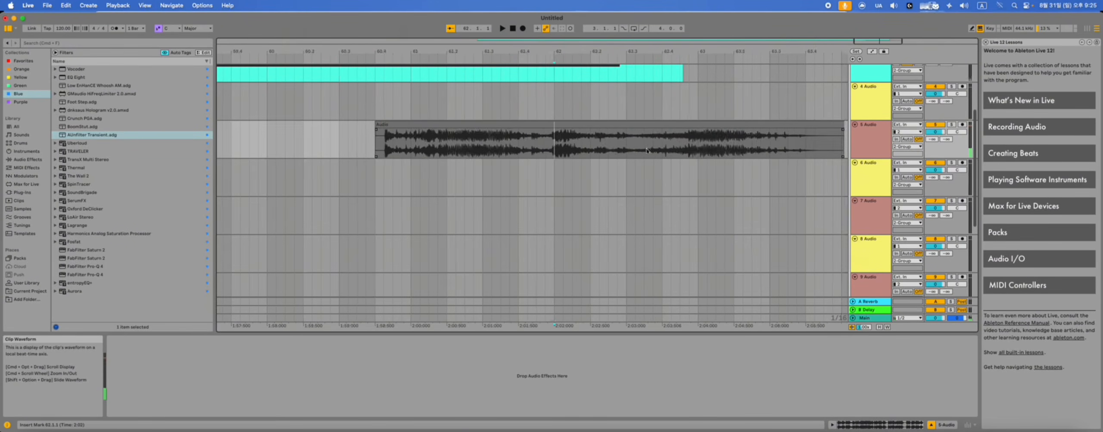
Split the separated section into three individual sounds and space the pieces apart along the 5 Audio track.
{"action": "left_click", "coordinate": [679, 145]}
{"action": "key", "text": "space"}
{"action": "key", "text": "super+e"}
{"action": "scroll", "coordinate": [519, 137], "scroll_direction": "down", "scroll_amount": 3}
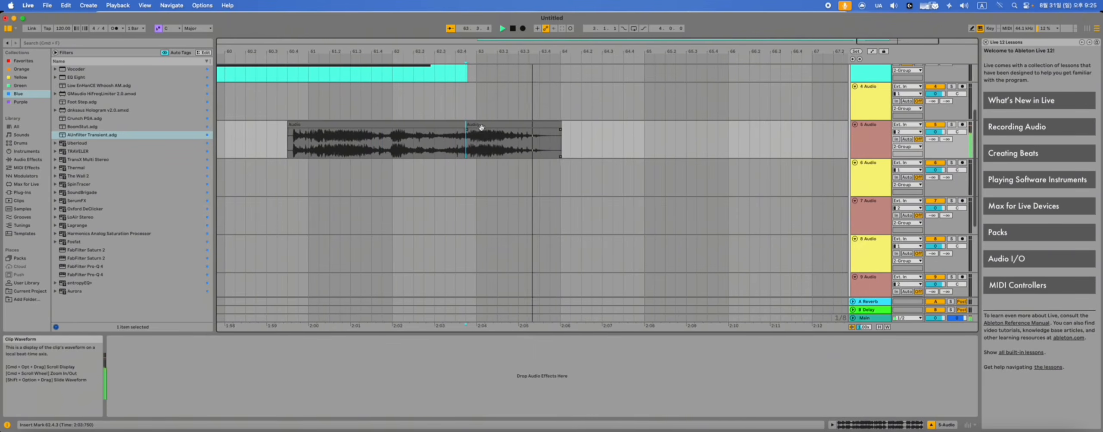
{"action": "key", "text": "space"}
{"action": "left_click", "coordinate": [393, 145]}
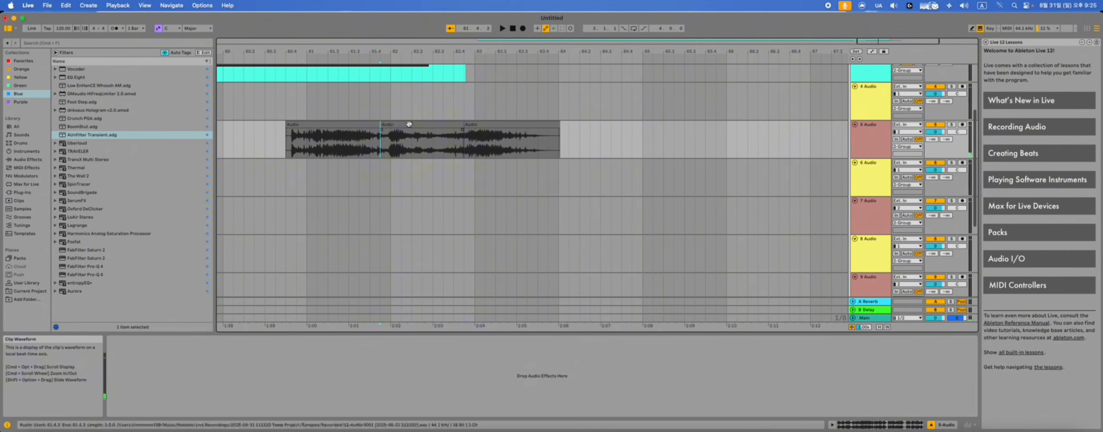
{"action": "left_click_drag", "start_coordinate": [409, 124], "coordinate": [618, 125]}
Add a fade-out to the first of the separated clips on 5 Audio and play it back.
{"action": "left_click", "coordinate": [275, 145]}
{"action": "key", "text": "space"}
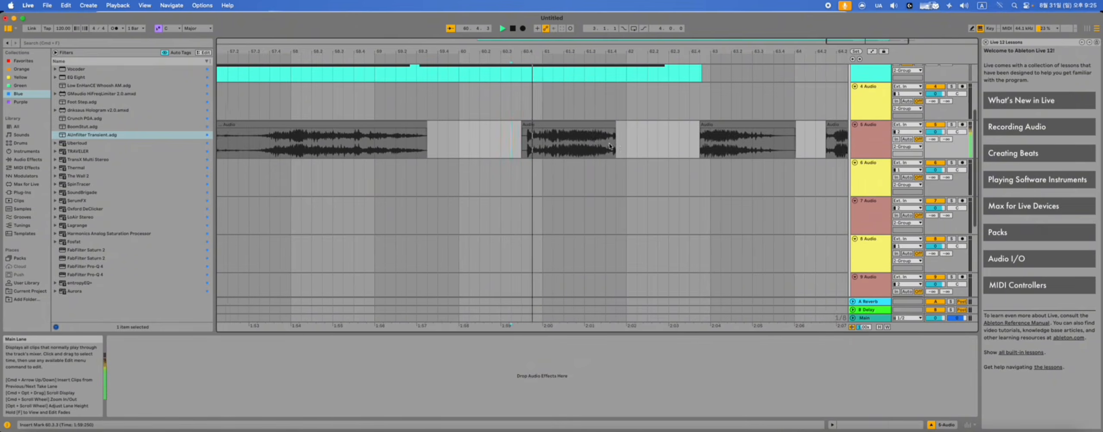
{"action": "mouse_move", "coordinate": [605, 129]}
{"action": "left_mouse_down"}
{"action": "mouse_move", "coordinate": [582, 133]}
{"action": "mouse_move", "coordinate": [611, 125]}
{"action": "left_mouse_up"}
{"action": "key", "text": "space"}
{"action": "left_click", "coordinate": [494, 149]}
{"action": "key", "text": "space"}
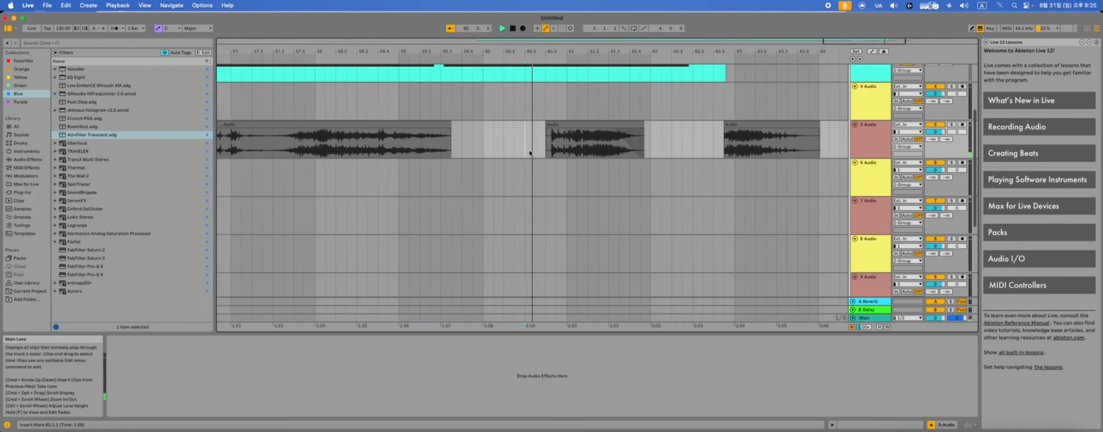
Audition the faded clip on 5 Audio and set its clip gain to -2 dB.
{"action": "left_click", "coordinate": [533, 135]}
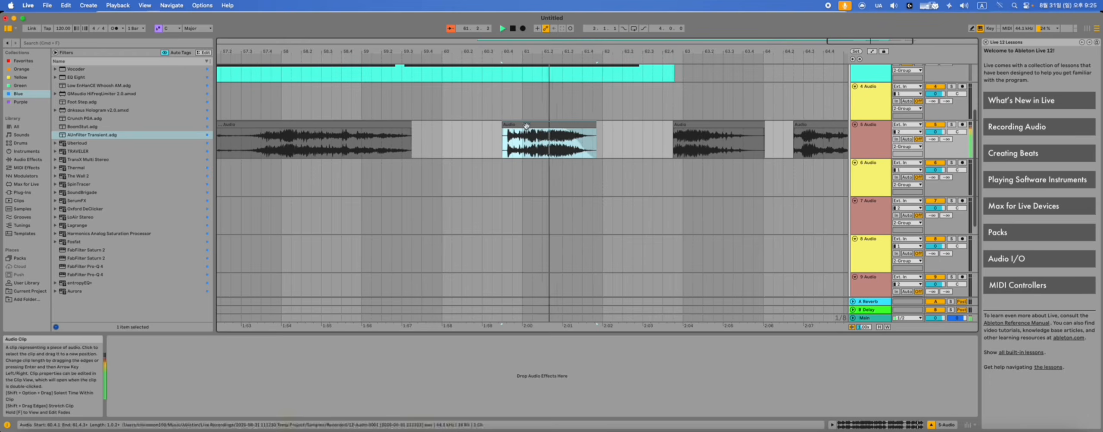
{"action": "key", "text": "space"}
{"action": "left_click", "coordinate": [535, 176]}
{"action": "scroll", "coordinate": [536, 176], "scroll_direction": "up", "scroll_amount": 4}
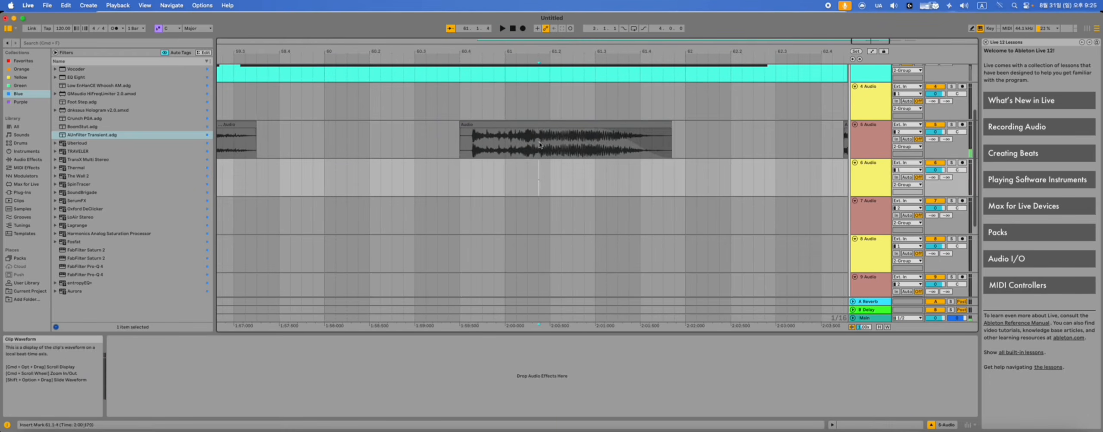
{"action": "left_click", "coordinate": [541, 124]}
{"action": "double_click", "coordinate": [541, 125]}
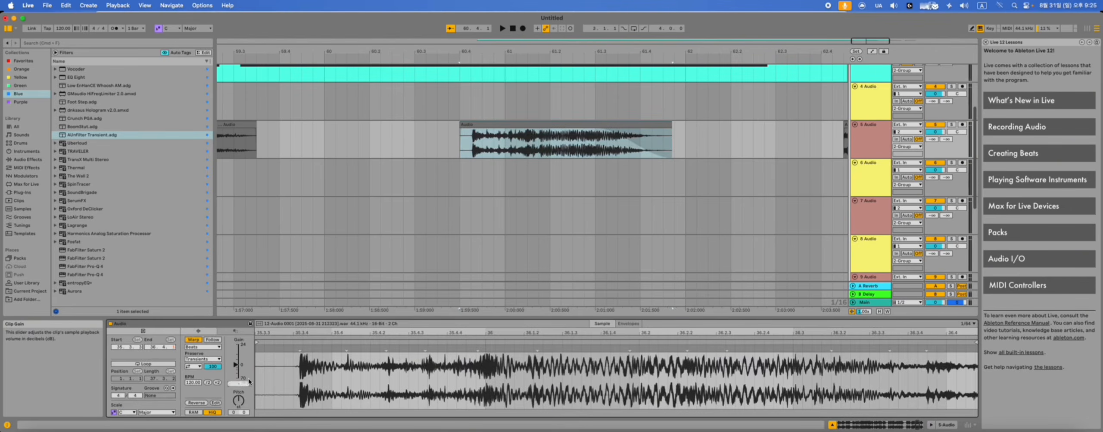
{"action": "type", "text": "-2"}
{"action": "key", "text": "Return"}
Switch to Soundly and search the De_CE library for "tran".
{"action": "left_click", "coordinate": [539, 144]}
{"action": "left_click", "coordinate": [572, 431]}
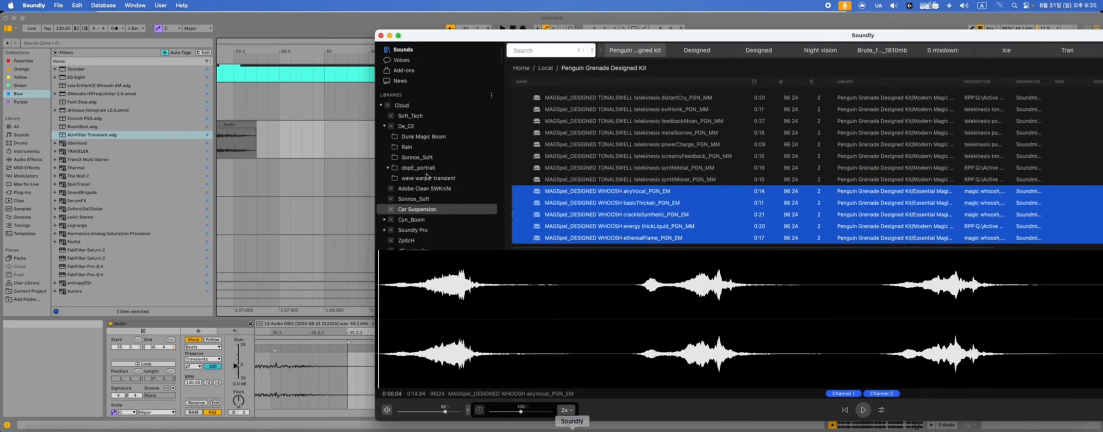
{"action": "right_click", "coordinate": [418, 127]}
{"action": "left_click", "coordinate": [434, 134]}
{"action": "type", "text": "tran"}
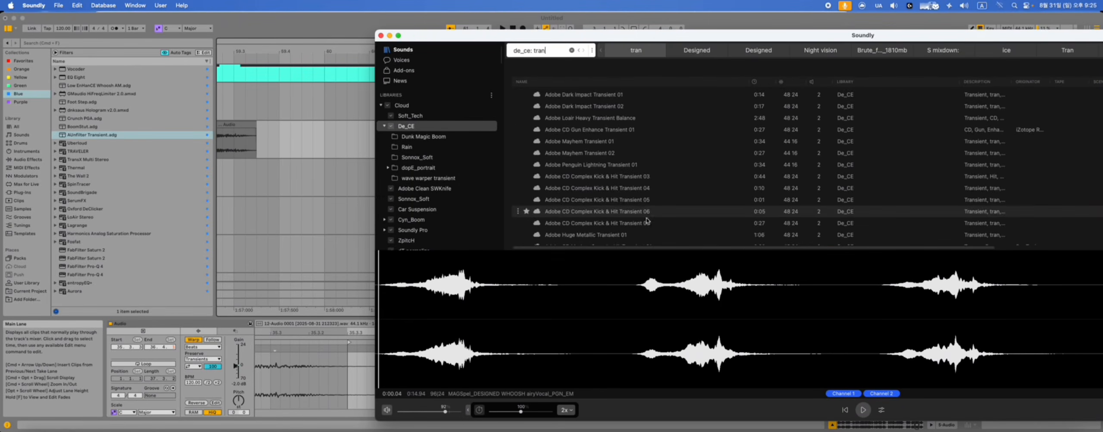
Place one hit from Adobe CD Complex Kick & Hit Transient 08 on Live's 6 Audio under the faded clip, with warping off.
{"action": "left_click", "coordinate": [644, 227]}
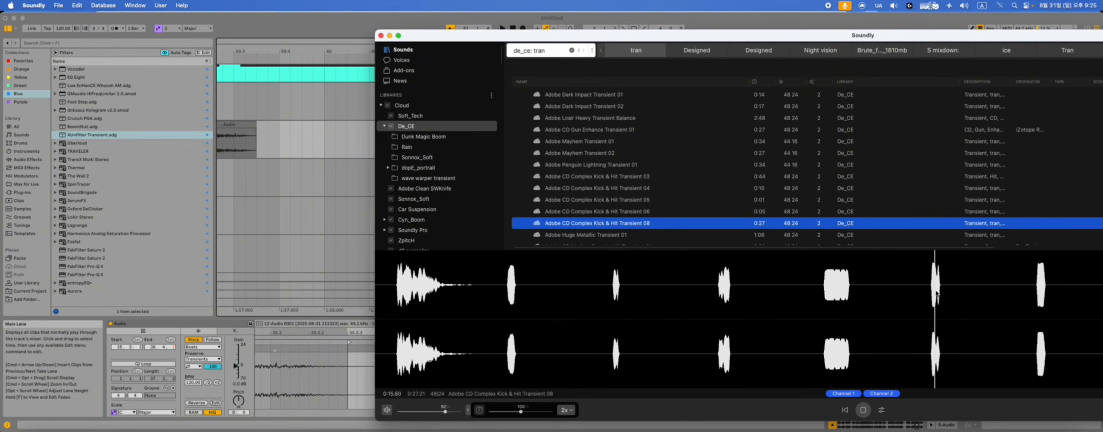
{"action": "left_click_drag", "start_coordinate": [983, 290], "coordinate": [492, 183]}
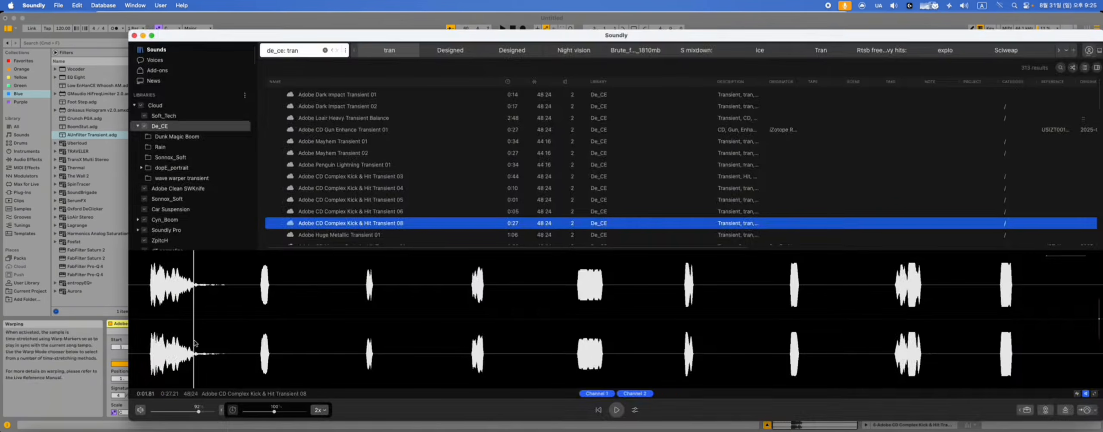
{"action": "left_click", "coordinate": [114, 143]}
{"action": "left_click", "coordinate": [193, 339]}
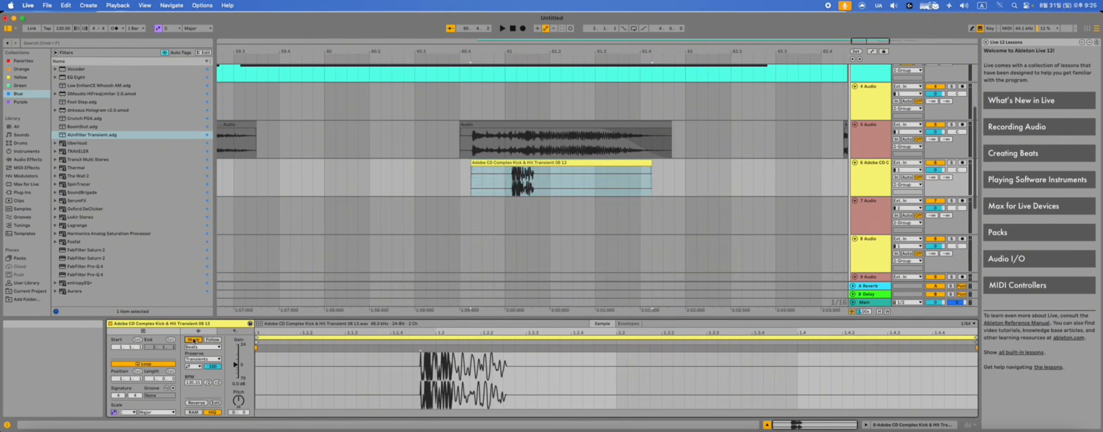
Move the kick transient clip slightly later on 6 Audio and play it together with the faded clip above.
{"action": "left_click", "coordinate": [525, 186]}
{"action": "left_click_drag", "start_coordinate": [521, 162], "coordinate": [550, 163]}
{"action": "left_click", "coordinate": [461, 173]}
{"action": "key", "text": "space"}
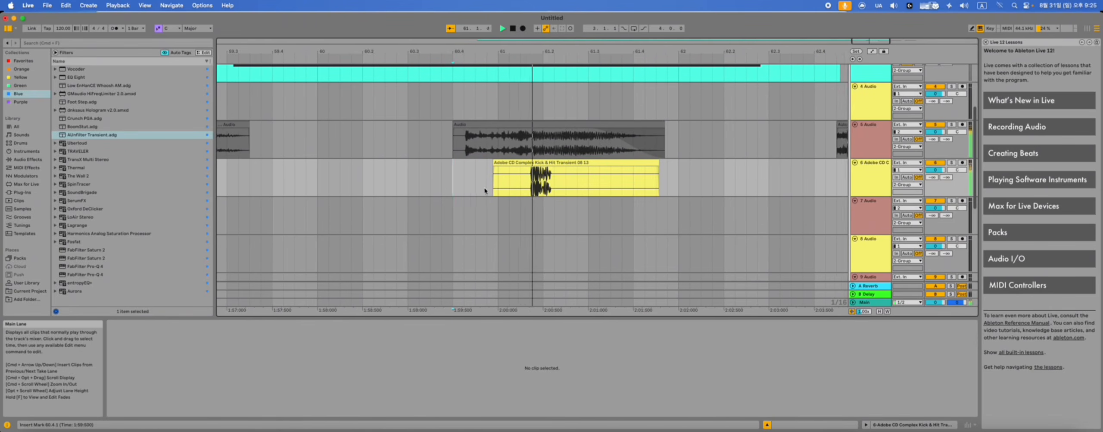
{"action": "left_click", "coordinate": [398, 175]}
{"action": "left_click", "coordinate": [376, 175]}
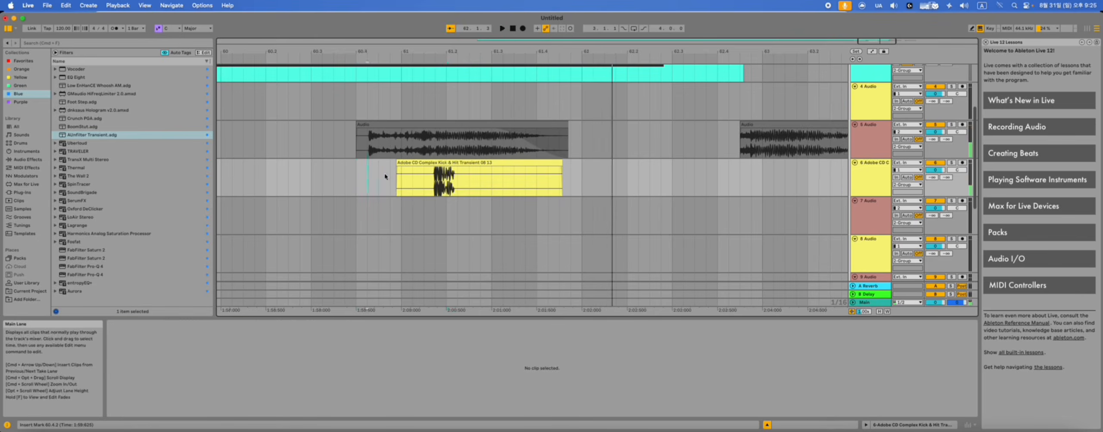
{"action": "key", "text": "space"}
{"action": "key", "text": "space"}
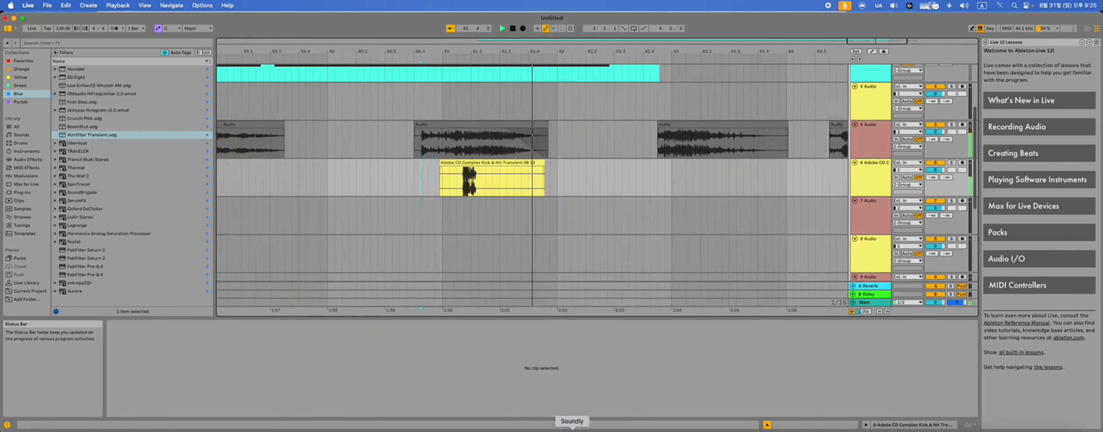
Audition more transients in Soundly and place the first hit of Adobe Punching Machine Transient 01 on Live's 7 Audio at the faded clip's start.
{"action": "left_click", "coordinate": [573, 429]}
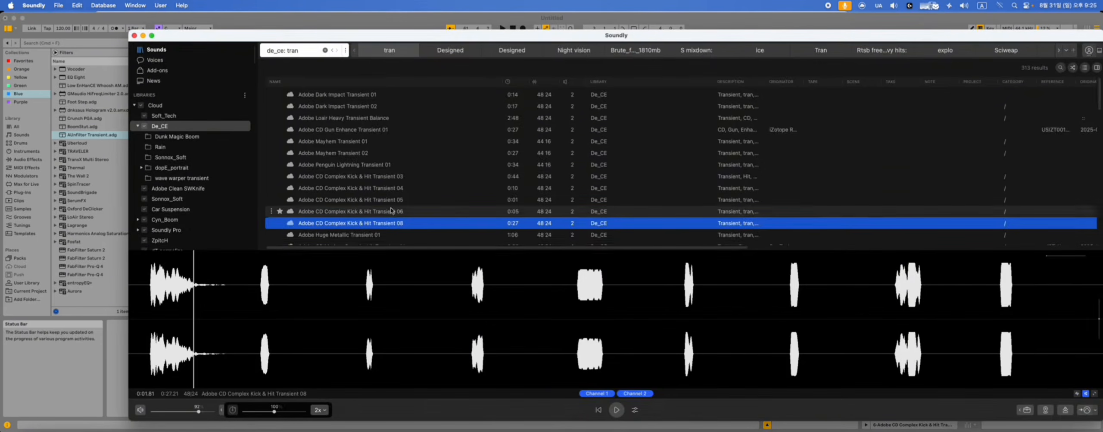
{"action": "scroll", "coordinate": [354, 190], "scroll_direction": "down", "scroll_amount": 5}
{"action": "left_click", "coordinate": [354, 219]}
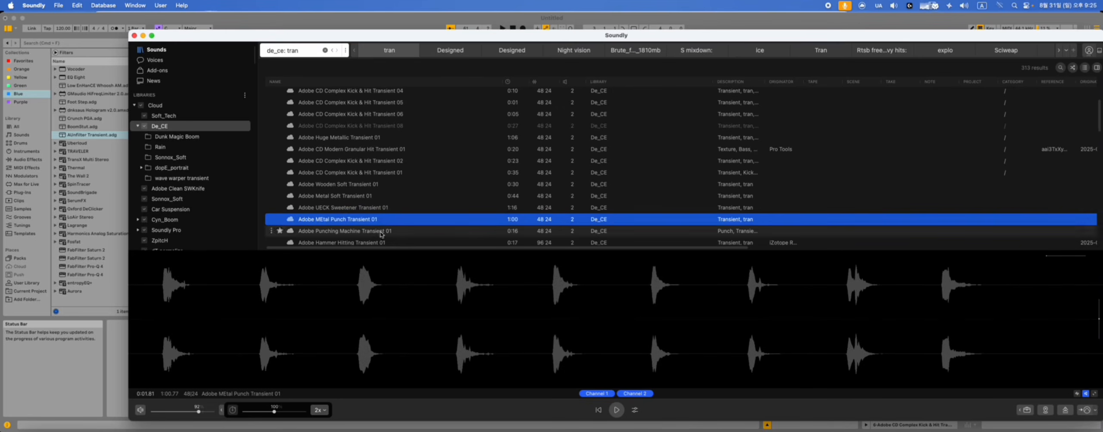
{"action": "left_click", "coordinate": [152, 301]}
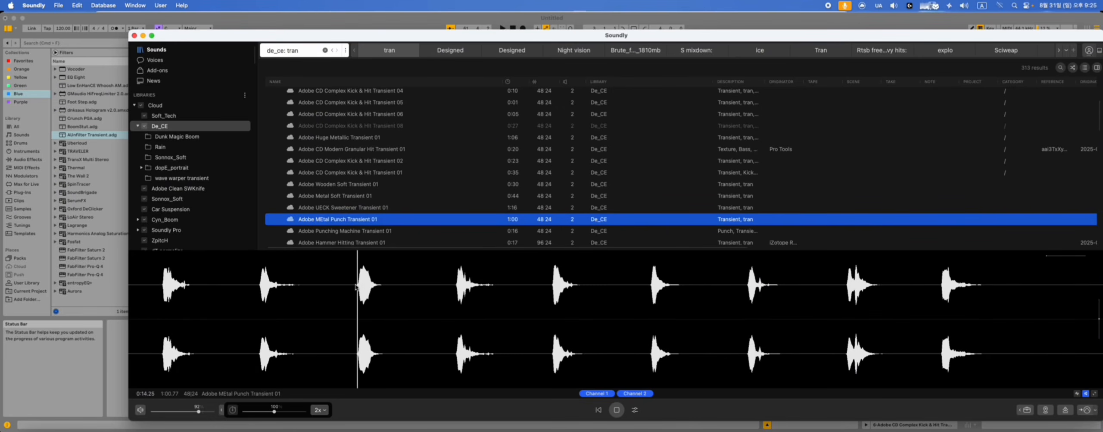
{"action": "key", "text": "Down"}
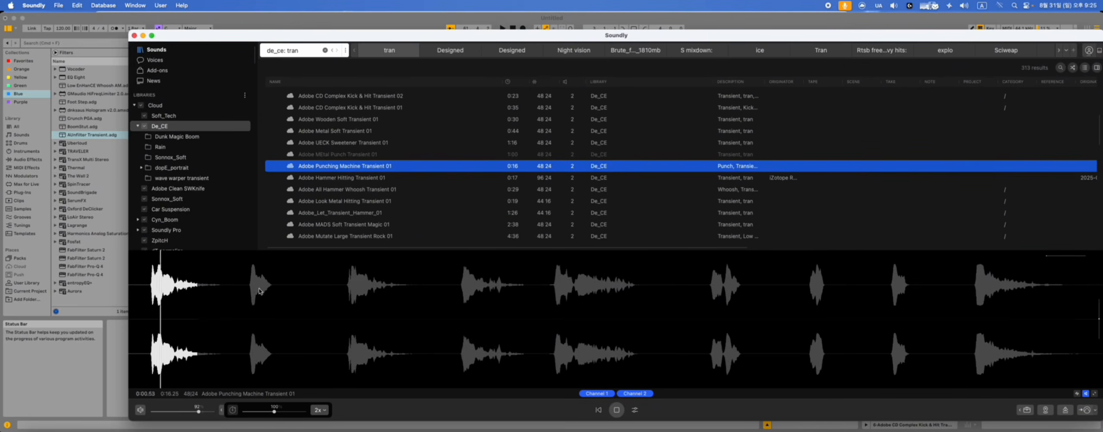
{"action": "left_click_drag", "start_coordinate": [239, 298], "coordinate": [145, 298]}
{"action": "left_click_drag", "start_coordinate": [181, 298], "coordinate": [401, 206]}
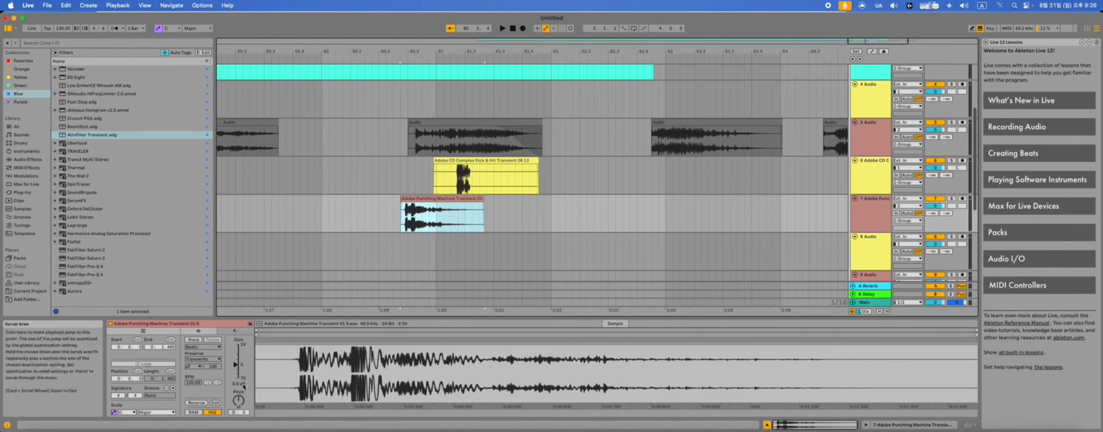
Lower the punching machine clip's gain and play it back with the layers on 5 Audio and 6 Audio.
{"action": "left_click_drag", "start_coordinate": [243, 384], "coordinate": [242, 396]}
{"action": "left_click", "coordinate": [393, 189]}
{"action": "scroll", "coordinate": [409, 197], "scroll_direction": "up", "scroll_amount": 4}
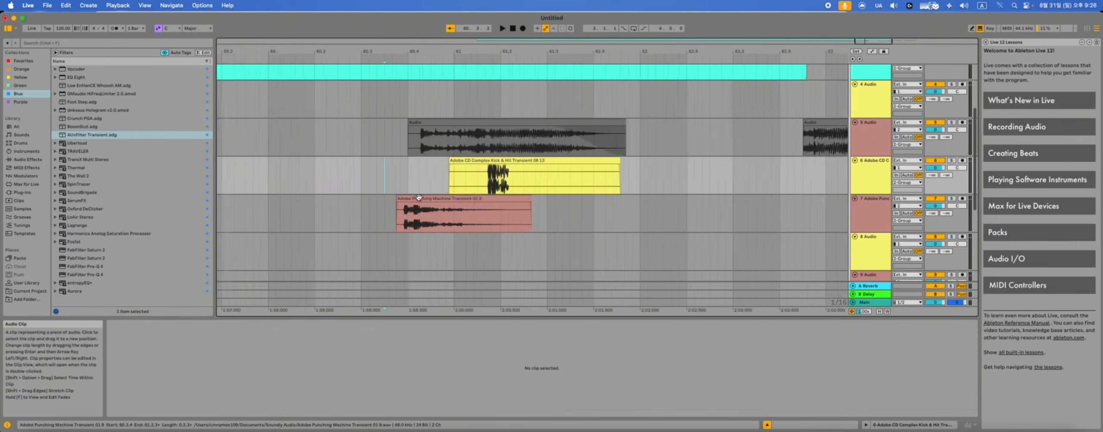
{"action": "scroll", "coordinate": [419, 198], "scroll_direction": "up", "scroll_amount": 4}
{"action": "left_click_drag", "start_coordinate": [418, 198], "coordinate": [417, 198]}
{"action": "left_click", "coordinate": [380, 213]}
{"action": "key", "text": "space"}
{"action": "scroll", "coordinate": [407, 212], "scroll_direction": "down", "scroll_amount": 2}
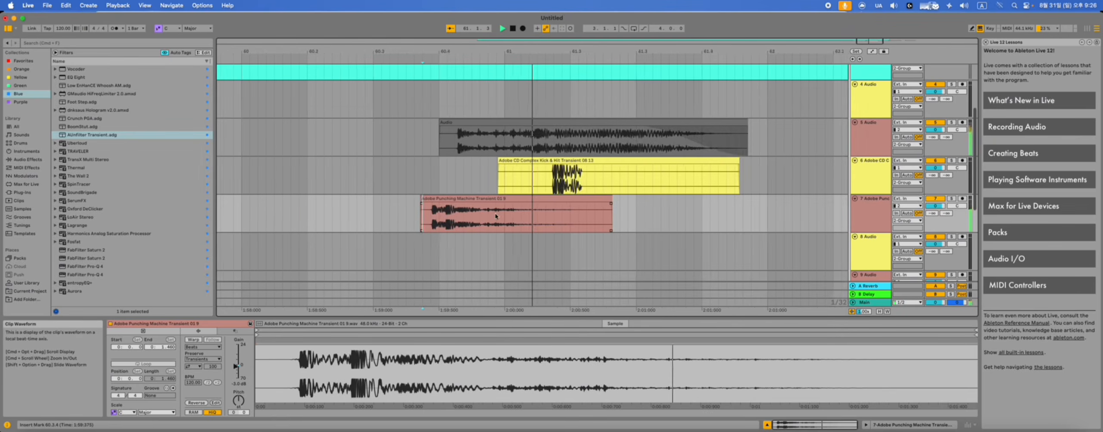
{"action": "scroll", "coordinate": [496, 216], "scroll_direction": "down", "scroll_amount": 3}
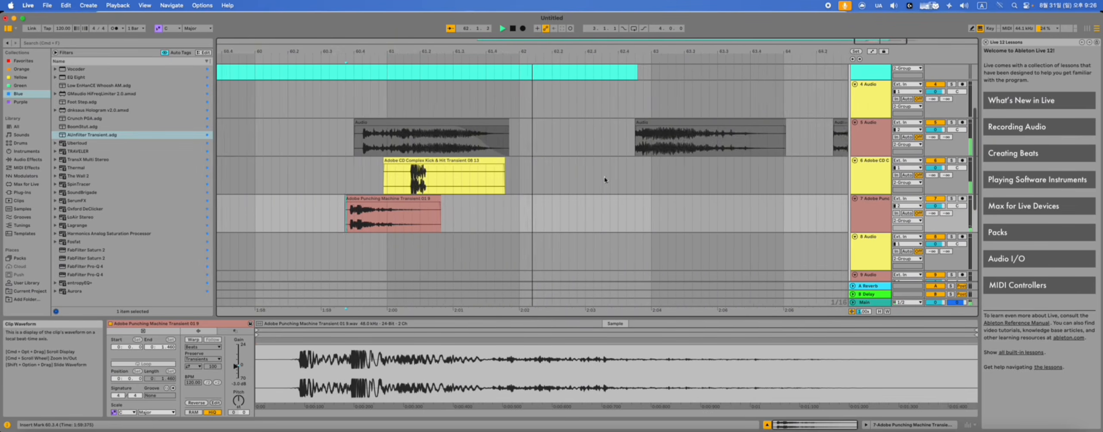
{"action": "scroll", "coordinate": [550, 193], "scroll_direction": "down", "scroll_amount": 2}
Move the punching machine clip to 6 Audio at the start of the second separated sound and play it back.
{"action": "left_click", "coordinate": [584, 169]}
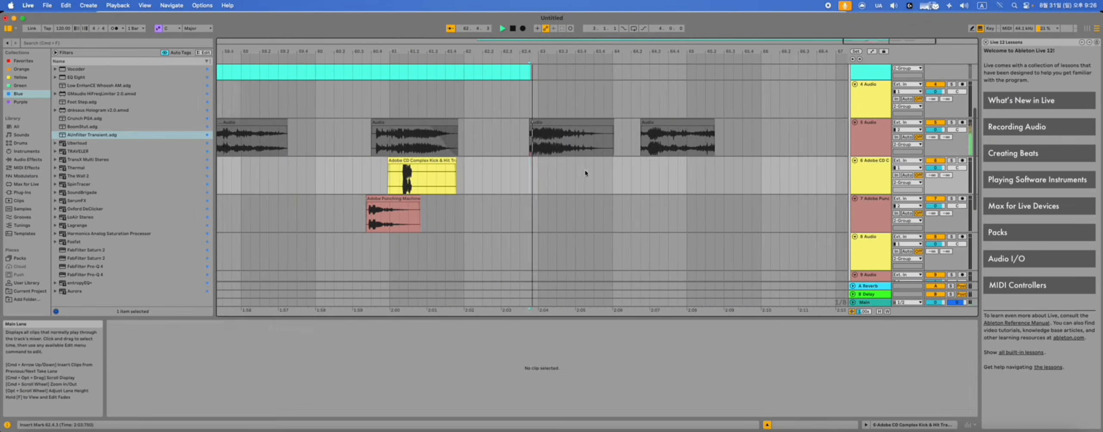
{"action": "left_click", "coordinate": [579, 138]}
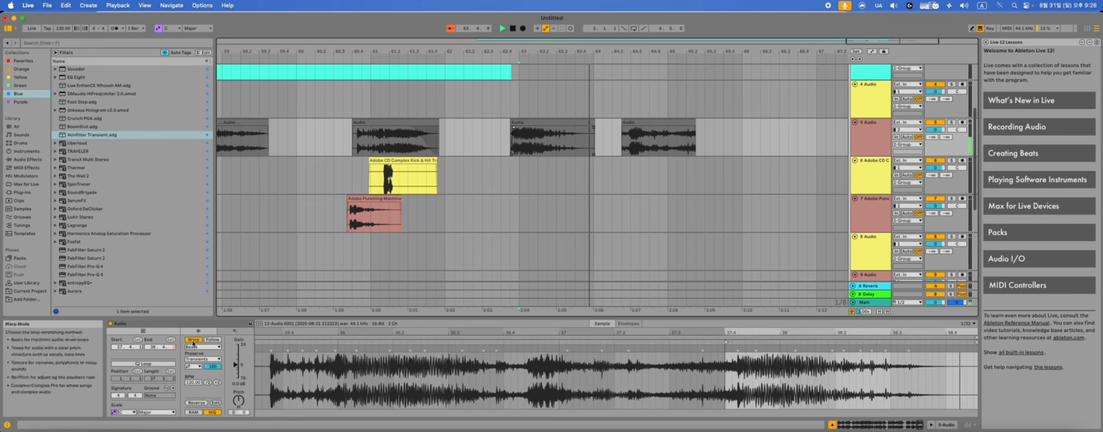
{"action": "left_click_drag", "start_coordinate": [370, 215], "coordinate": [533, 181]}
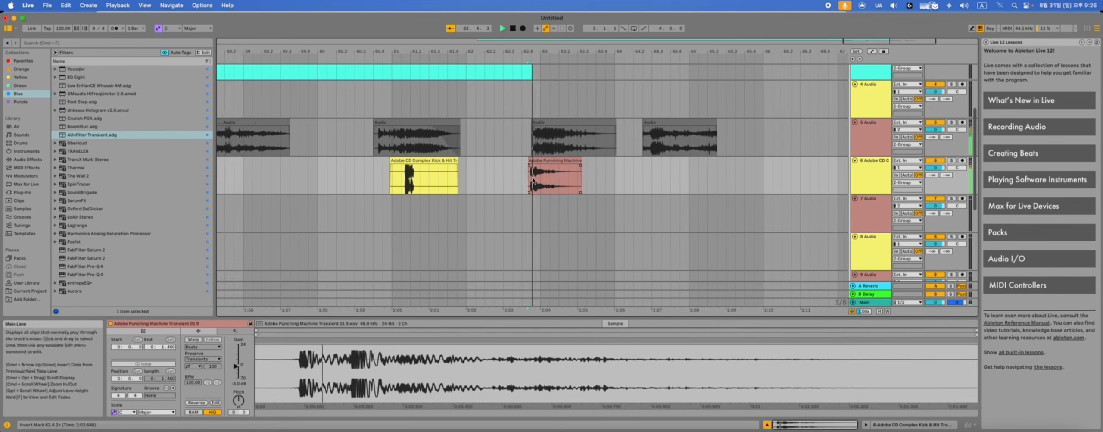
{"action": "left_click", "coordinate": [512, 161]}
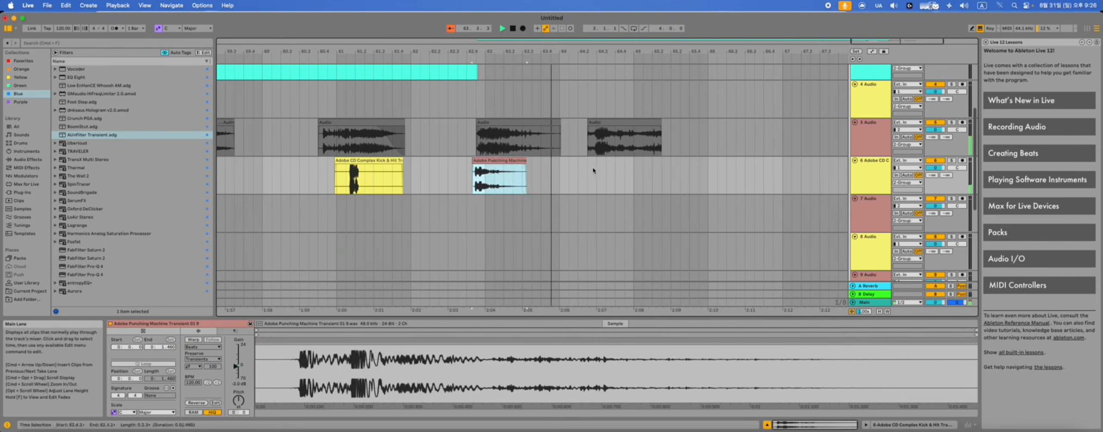
{"action": "left_click", "coordinate": [593, 170]}
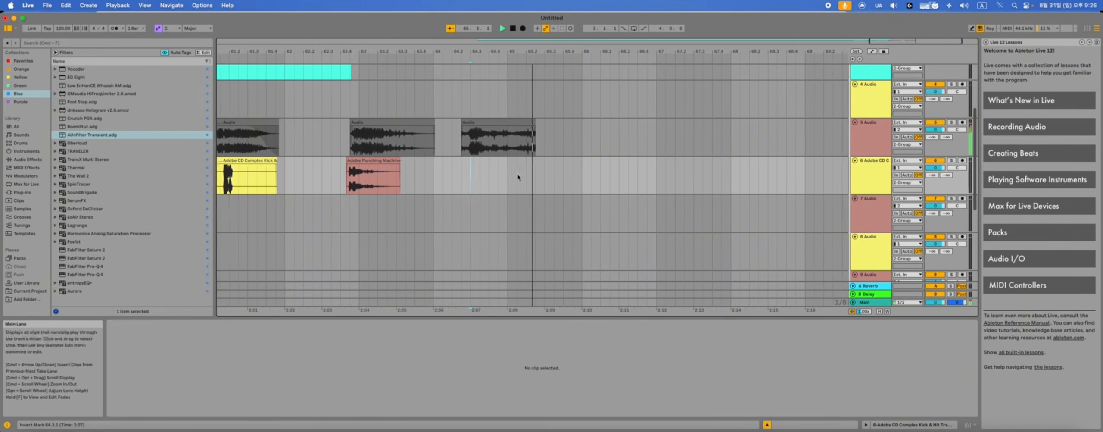
Add a fade-out to the last separated clip on 5 Audio and play it back.
{"action": "left_click", "coordinate": [525, 132]}
{"action": "left_click", "coordinate": [456, 135]}
{"action": "key", "text": "space"}
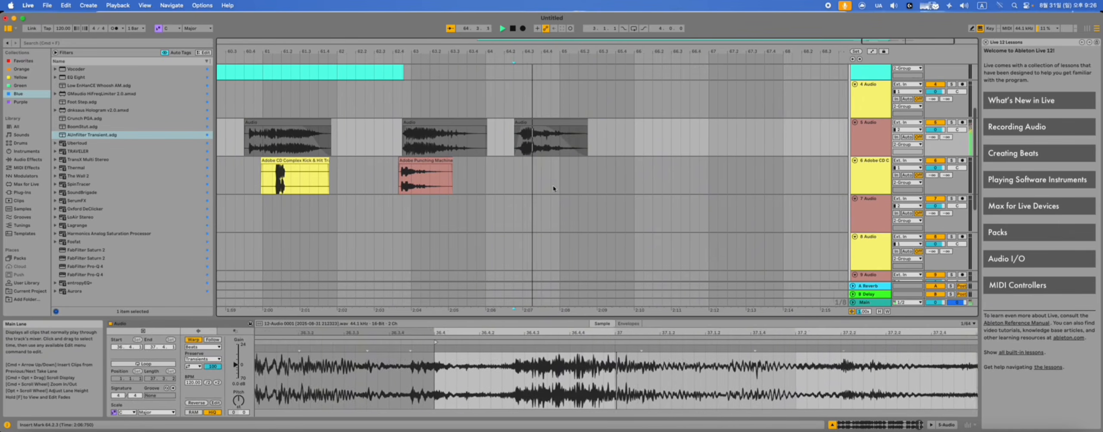
{"action": "scroll", "coordinate": [564, 119], "scroll_direction": "down", "scroll_amount": 3}
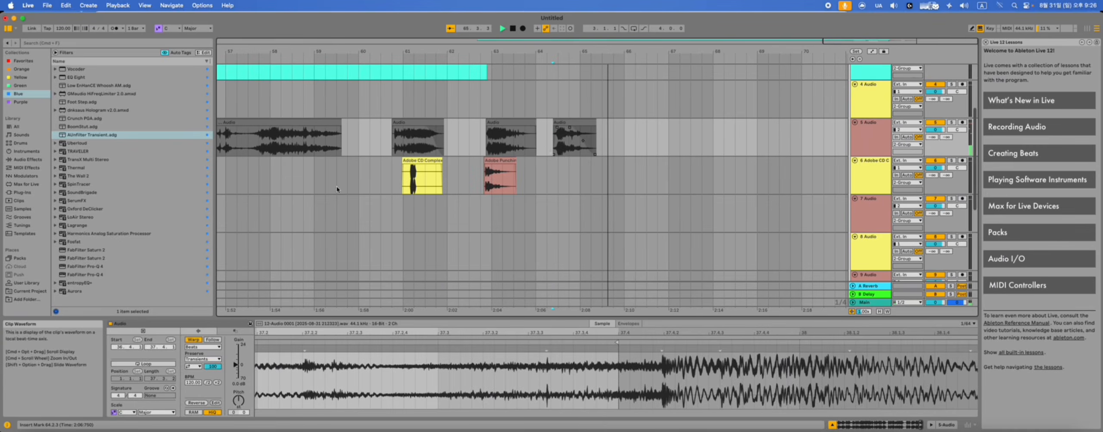
Split off the end section of the main recording on 5 Audio and move it later to leave a gap.
{"action": "left_click", "coordinate": [275, 182]}
{"action": "key", "text": "space"}
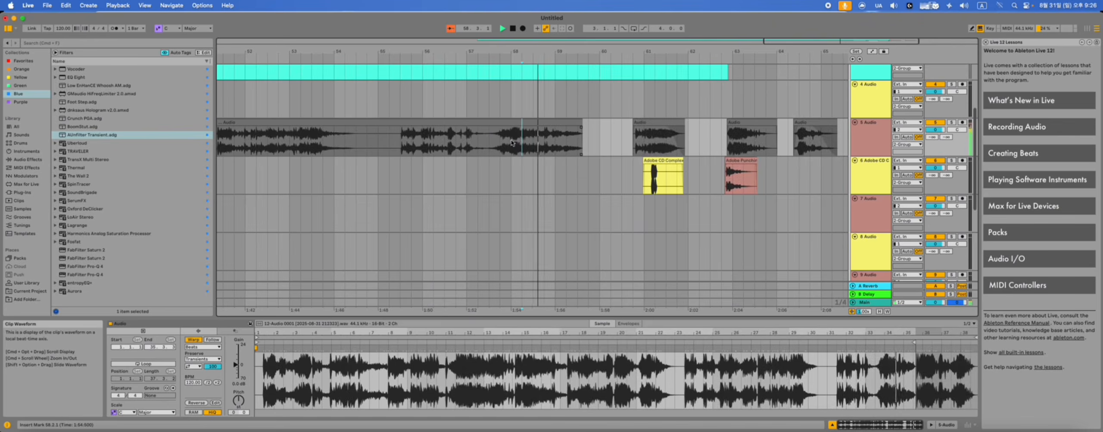
{"action": "left_click", "coordinate": [542, 125]}
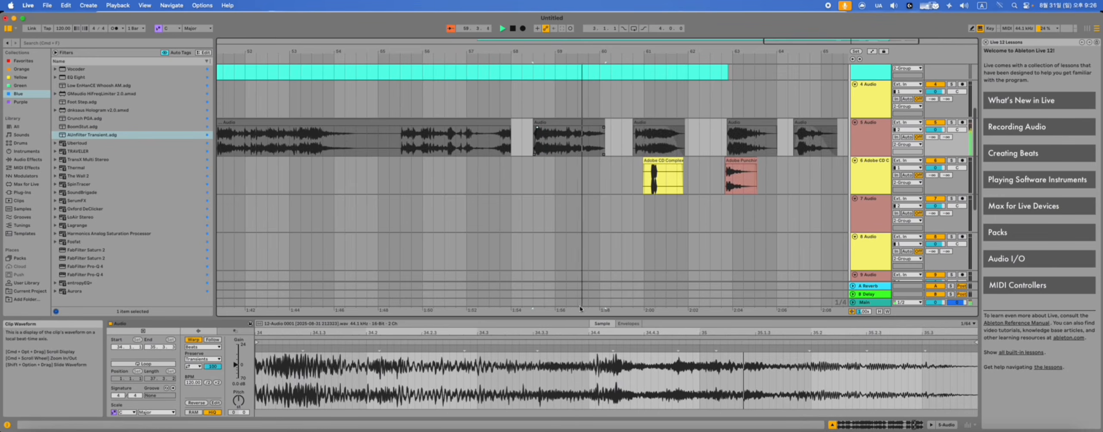
{"action": "key", "text": "space"}
Audition transients in Soundly and place a hit from Adobe CD Gun Enhance Transient 01 on Live's 6 Audio under the newly separated clip.
{"action": "left_click", "coordinate": [571, 430]}
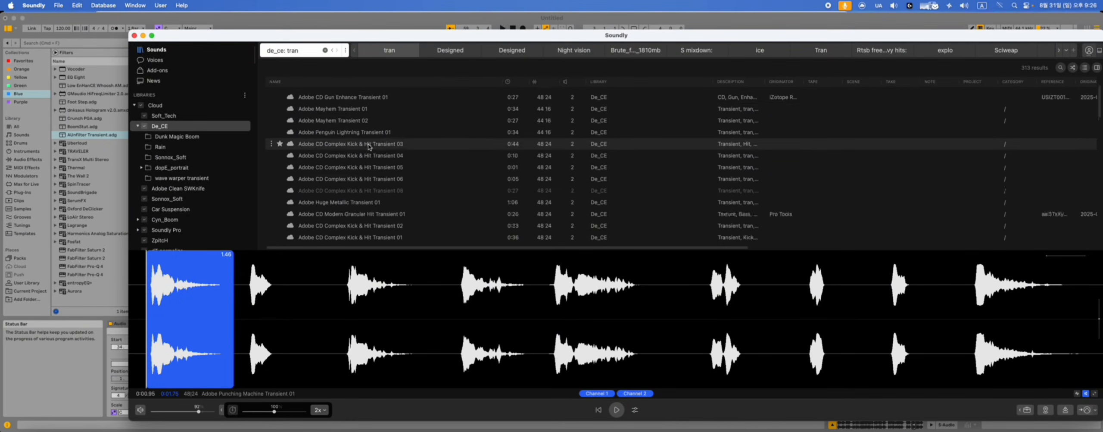
{"action": "scroll", "coordinate": [364, 129], "scroll_direction": "up", "scroll_amount": 5}
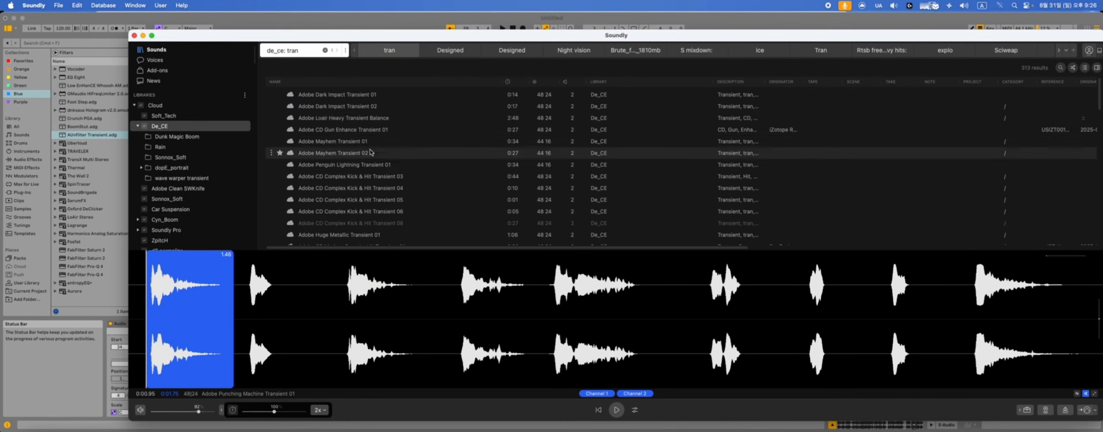
{"action": "left_click", "coordinate": [359, 106]}
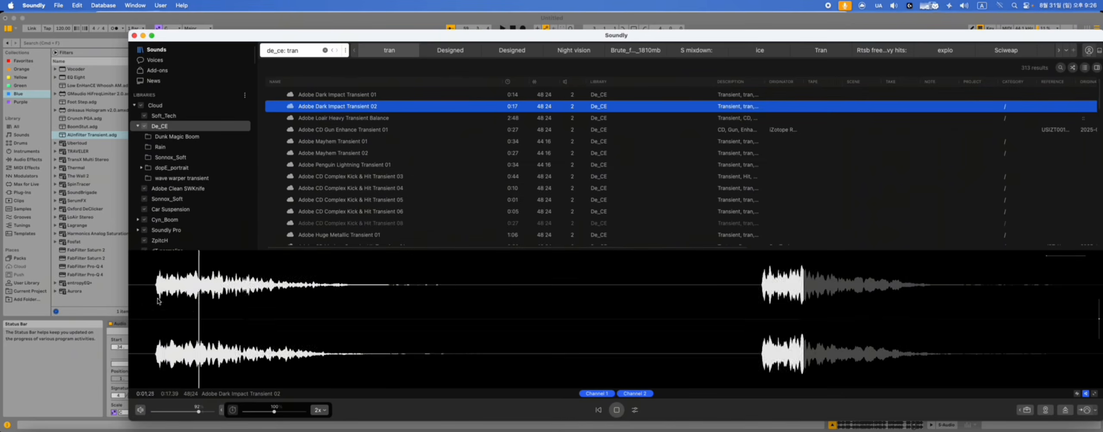
{"action": "left_click", "coordinate": [358, 129]}
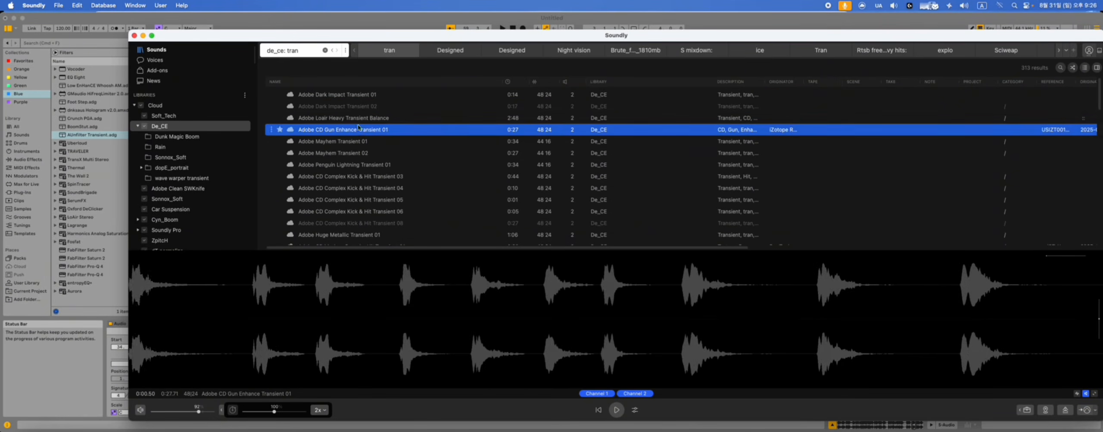
{"action": "left_click", "coordinate": [259, 288]}
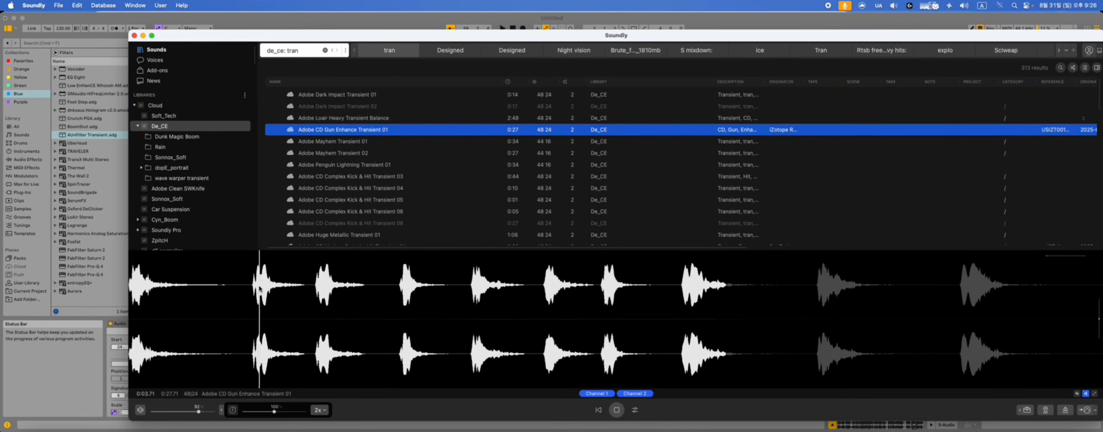
{"action": "left_click_drag", "start_coordinate": [376, 294], "coordinate": [526, 181]}
{"action": "left_click", "coordinate": [342, 21]}
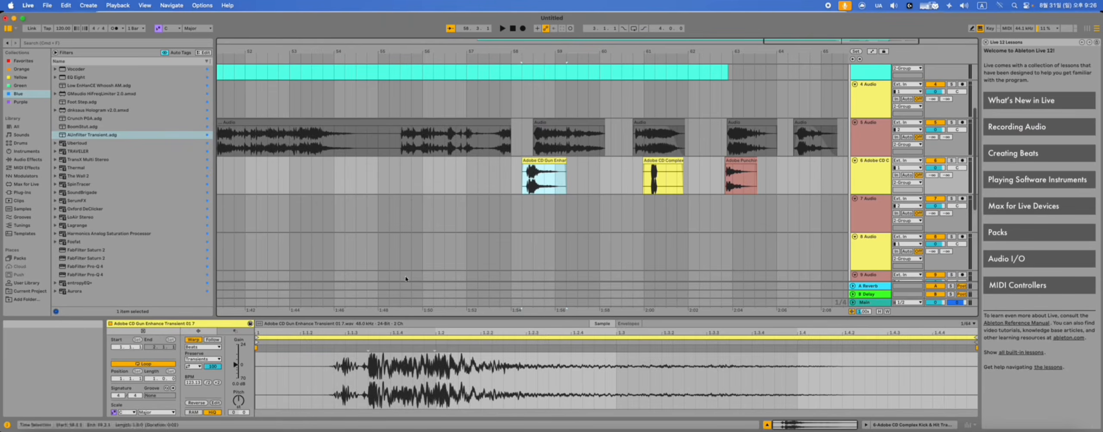
Turn off warping on the gun transient clip, align it with the separated clip above and play both back.
{"action": "left_click", "coordinate": [599, 179]}
{"action": "scroll", "coordinate": [565, 178], "scroll_direction": "up", "scroll_amount": 3}
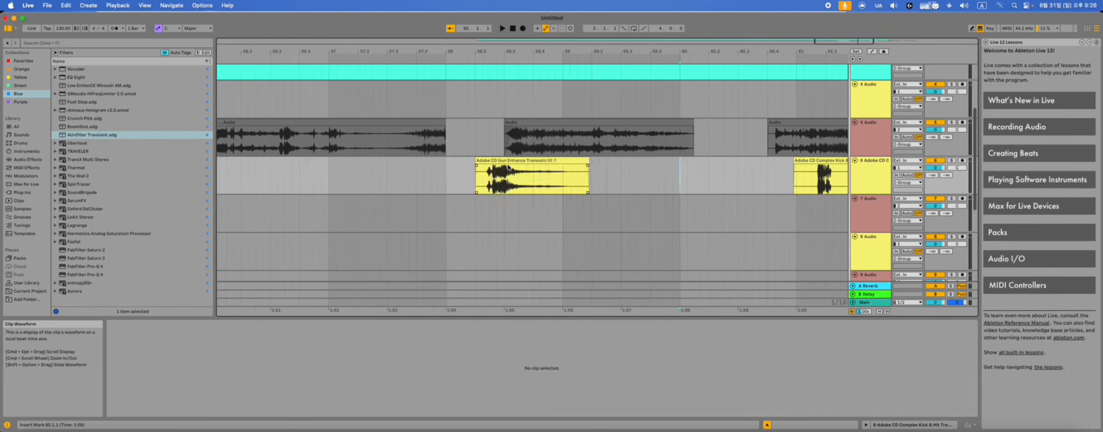
{"action": "left_click", "coordinate": [535, 179]}
{"action": "key", "text": "space"}
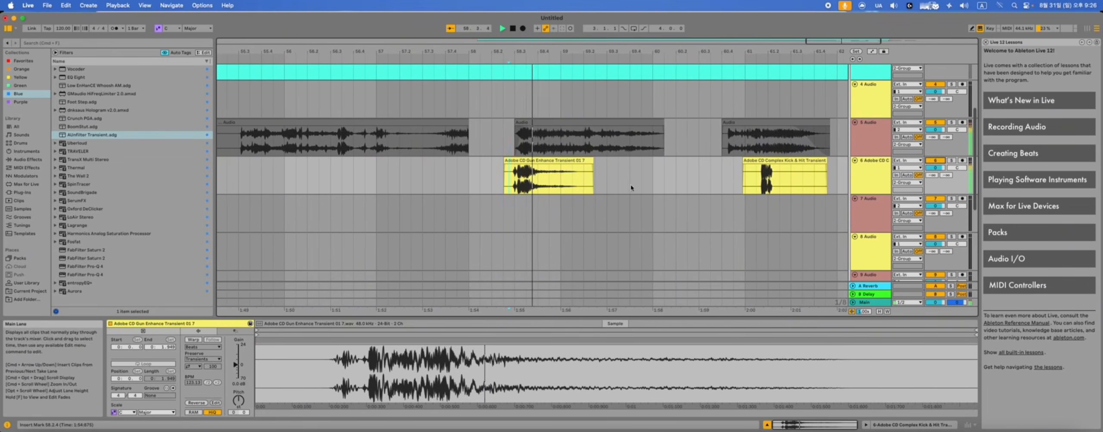
Add a fade-out to the gun transient clip on 6 Audio and play back the main recording on 5 Audio.
{"action": "left_click", "coordinate": [526, 176]}
{"action": "scroll", "coordinate": [557, 207], "scroll_direction": "down", "scroll_amount": 3}
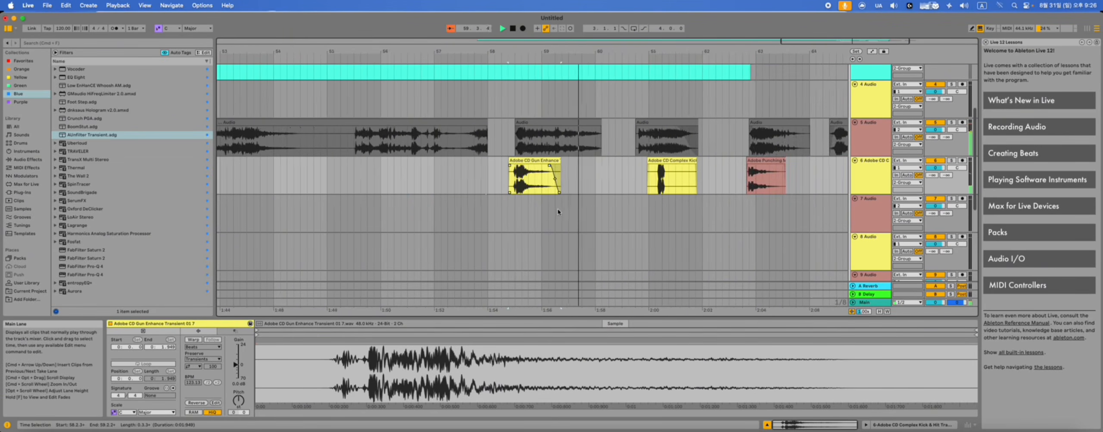
{"action": "left_click", "coordinate": [383, 147]}
{"action": "key", "text": "space"}
{"action": "key", "text": "space"}
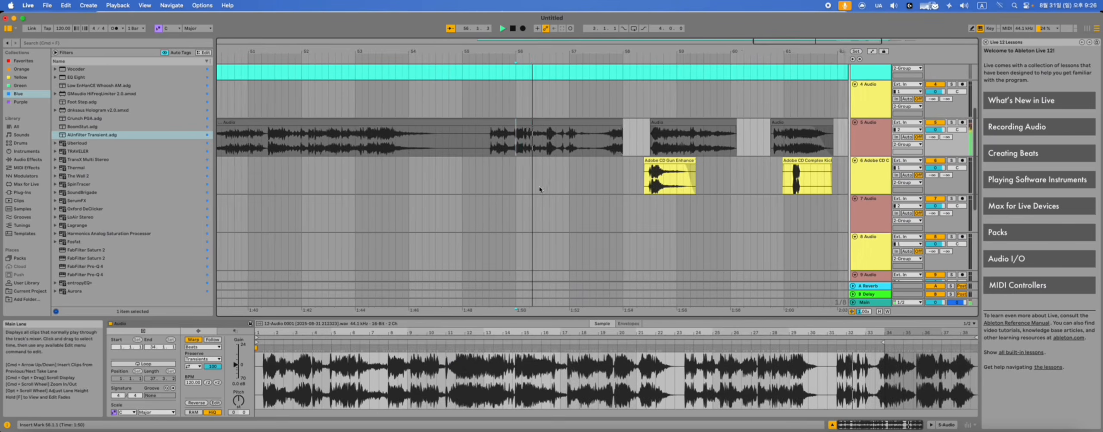
Split the 5 Audio recording at bar 56, turn off warping on the split-off clip, raise its pitch and play it back.
{"action": "scroll", "coordinate": [537, 183], "scroll_direction": "down", "scroll_amount": 2}
{"action": "key", "text": "super+e"}
{"action": "key", "text": "space"}
{"action": "left_click", "coordinate": [506, 122]}
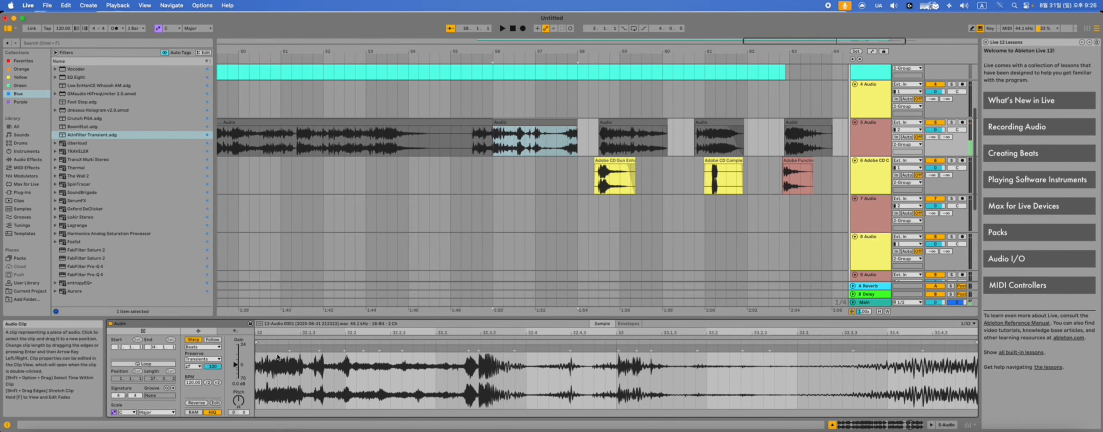
{"action": "left_click", "coordinate": [193, 339]}
{"action": "left_click_drag", "start_coordinate": [238, 400], "coordinate": [238, 372]}
{"action": "key", "text": "space"}
{"action": "scroll", "coordinate": [479, 173], "scroll_direction": "left", "scroll_amount": 1}
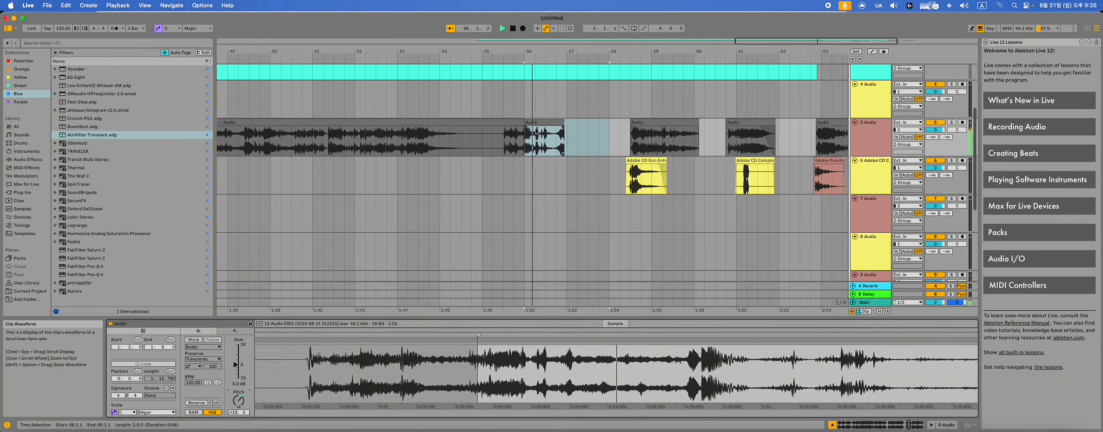
Split the raised-pitch clip shortly after its start and move the short opening piece to 7 Audio under the gun transient.
{"action": "left_click_drag", "start_coordinate": [529, 144], "coordinate": [551, 142]}
{"action": "left_click", "coordinate": [552, 142]}
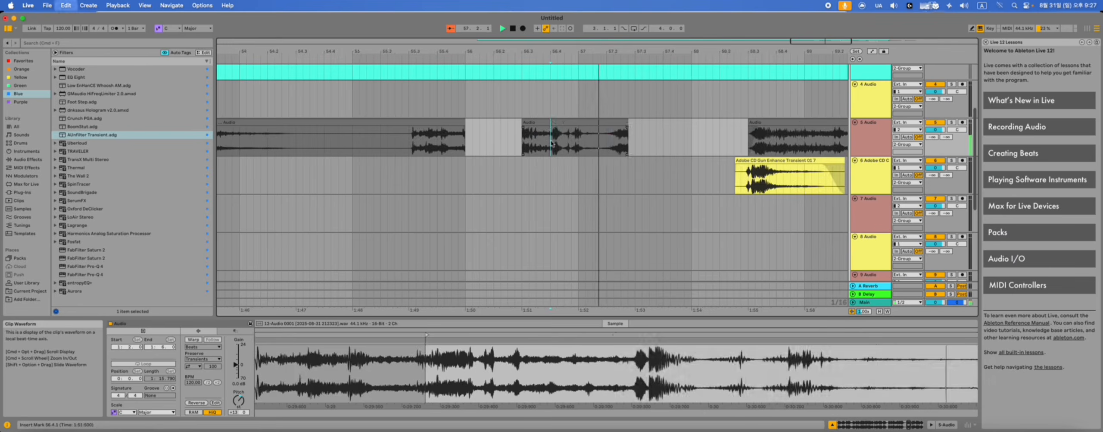
{"action": "key", "text": "super+e"}
{"action": "key", "text": "minus"}
{"action": "key", "text": "space"}
{"action": "left_click_drag", "start_coordinate": [519, 122], "coordinate": [666, 204]}
Fade out and trim the end of the short piece on 7 Audio, playing it back with the layers above.
{"action": "left_click", "coordinate": [642, 208]}
{"action": "key", "text": "space"}
{"action": "key", "text": "plus"}
{"action": "left_click", "coordinate": [533, 209]}
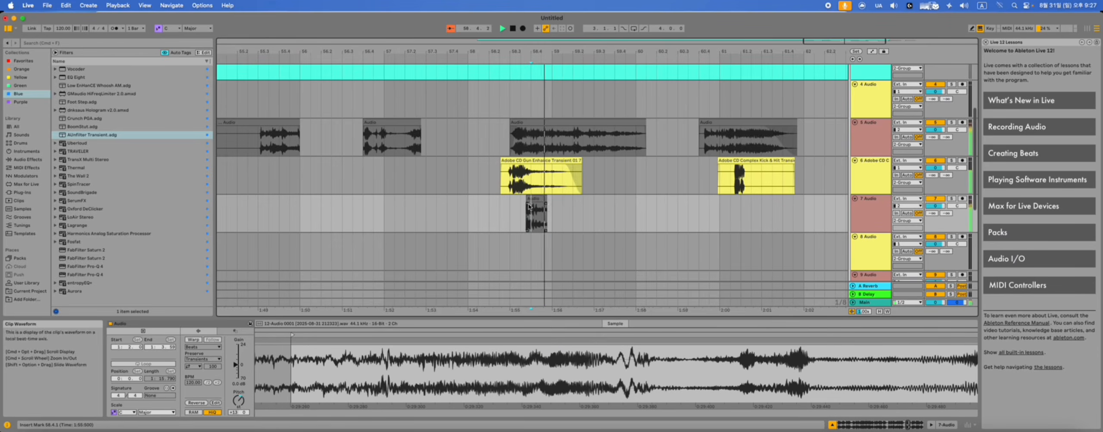
{"action": "left_click_drag", "start_coordinate": [546, 204], "coordinate": [539, 204]}
{"action": "left_click", "coordinate": [502, 209]}
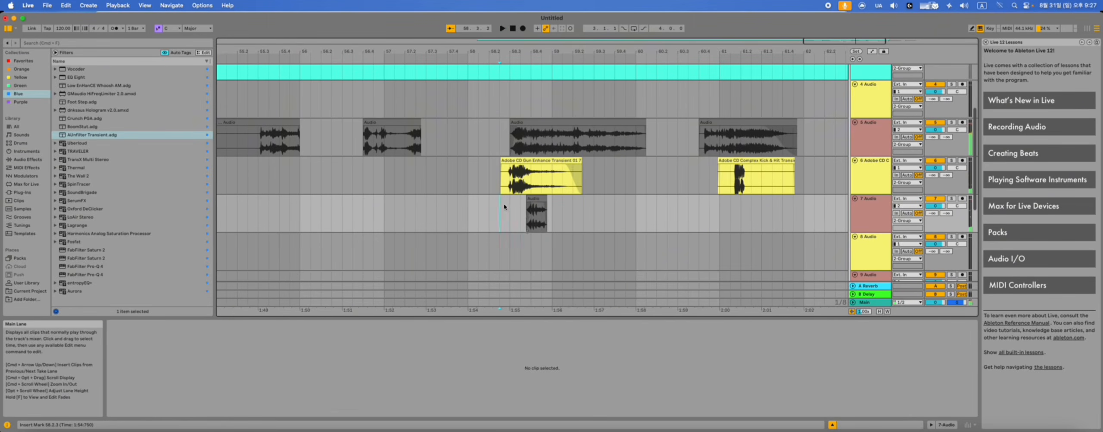
{"action": "key", "text": "space"}
{"action": "key", "text": "space"}
{"action": "key", "text": "minus"}
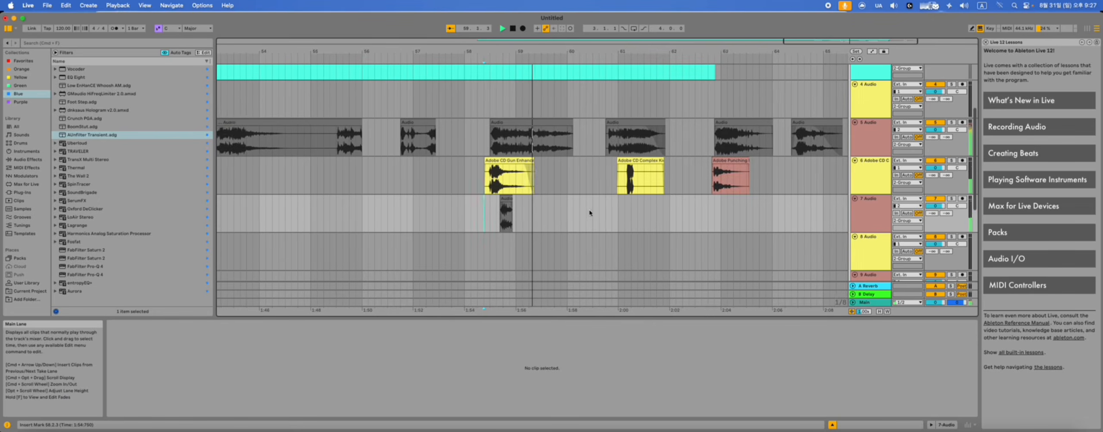
{"action": "left_click", "coordinate": [487, 217]}
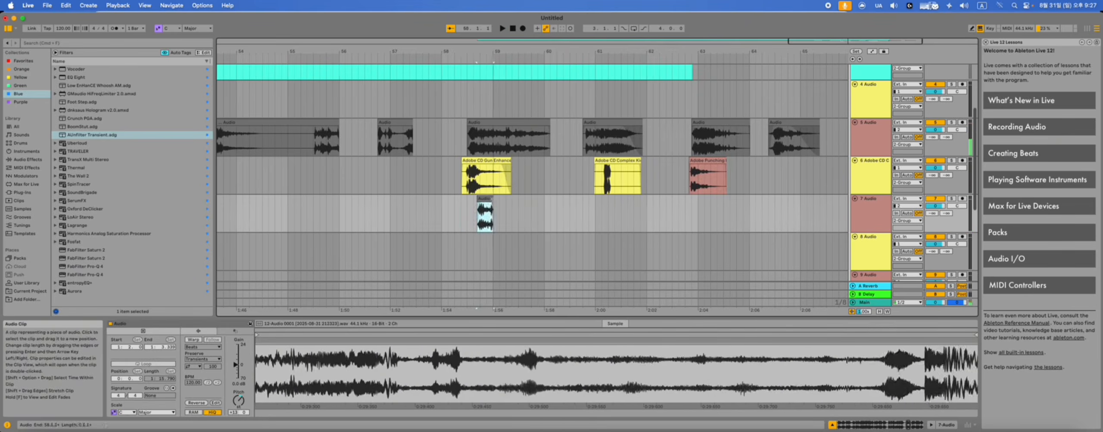
{"action": "left_click", "coordinate": [485, 216]}
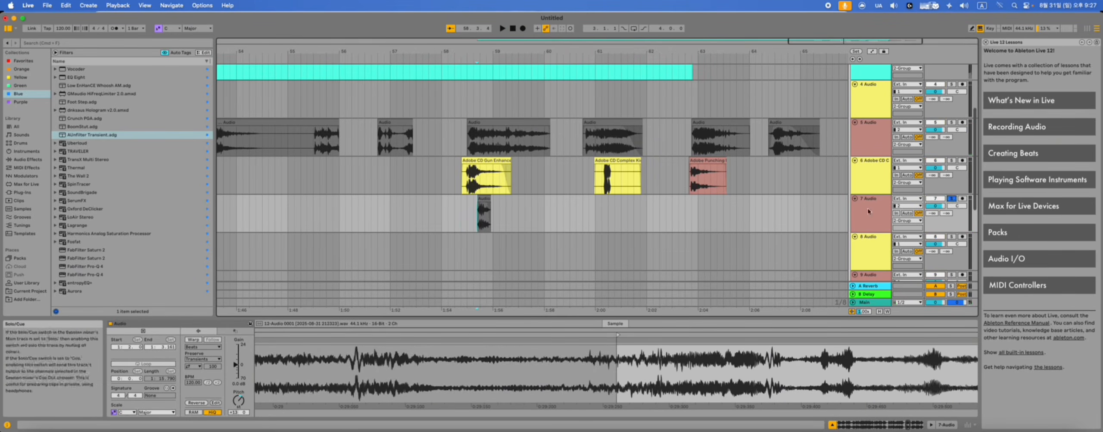
Solo 7 Audio, search the browser for Aurora and load the reverb onto the track.
{"action": "left_click", "coordinate": [951, 198]}
{"action": "left_click", "coordinate": [102, 43]}
{"action": "type", "text": "aur"}
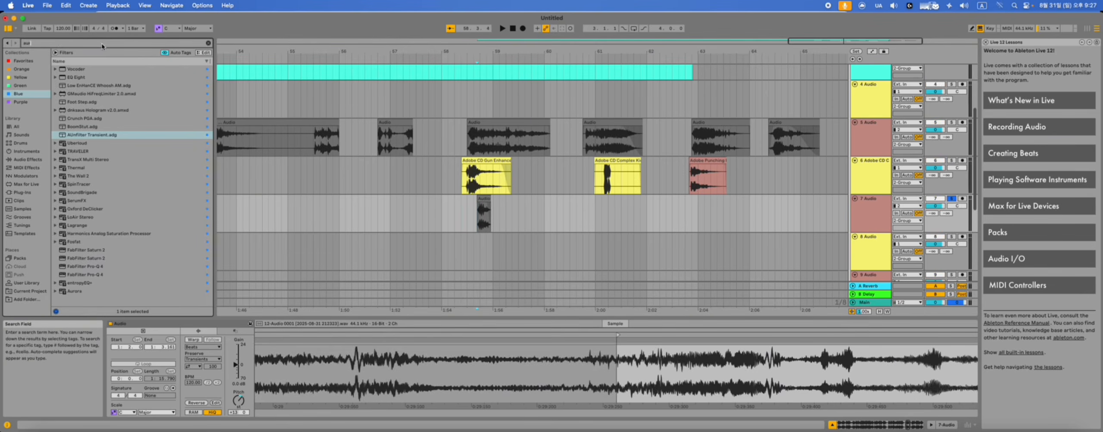
{"action": "type", "text": "o"}
{"action": "key", "text": "Down"}
{"action": "key", "text": "Return"}
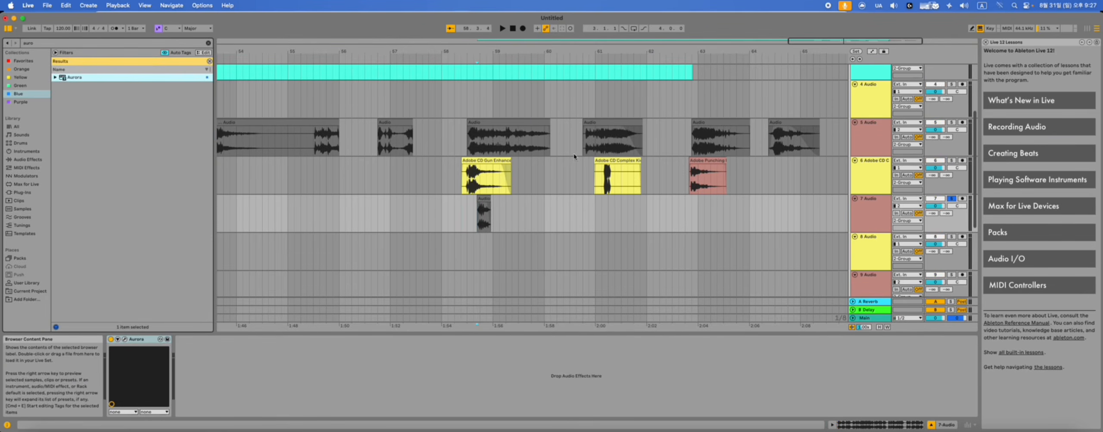
Load Aurora's Shimmer preset from the Medium folder, raise the decay to 4.94, audition it and close the plug-in window.
{"action": "left_click", "coordinate": [775, 54]}
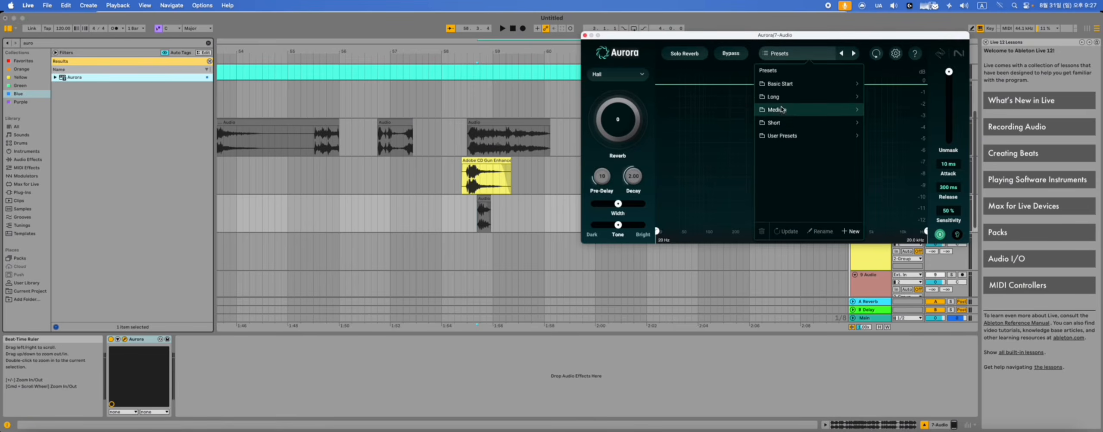
{"action": "left_click", "coordinate": [784, 108]}
{"action": "left_click", "coordinate": [786, 177]}
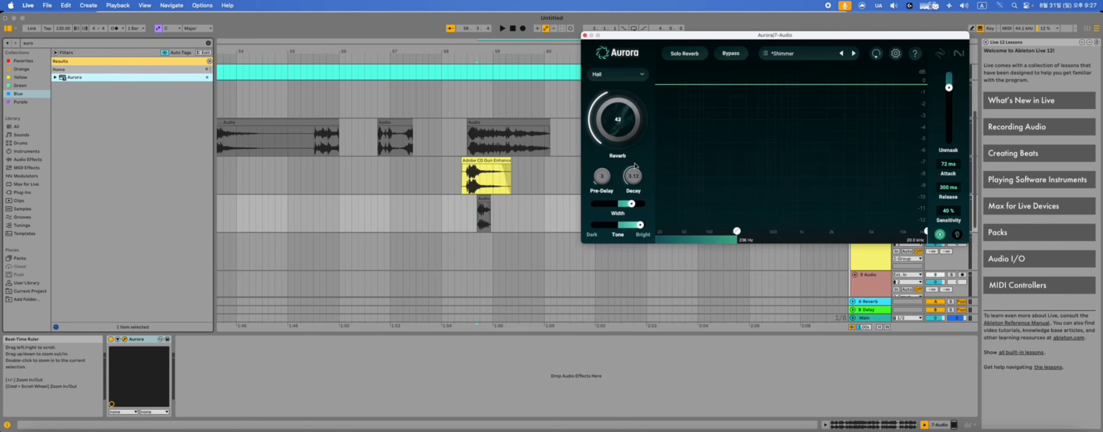
{"action": "left_click_drag", "start_coordinate": [642, 158], "coordinate": [642, 156]}
{"action": "left_click", "coordinate": [470, 210]}
{"action": "key", "text": "space"}
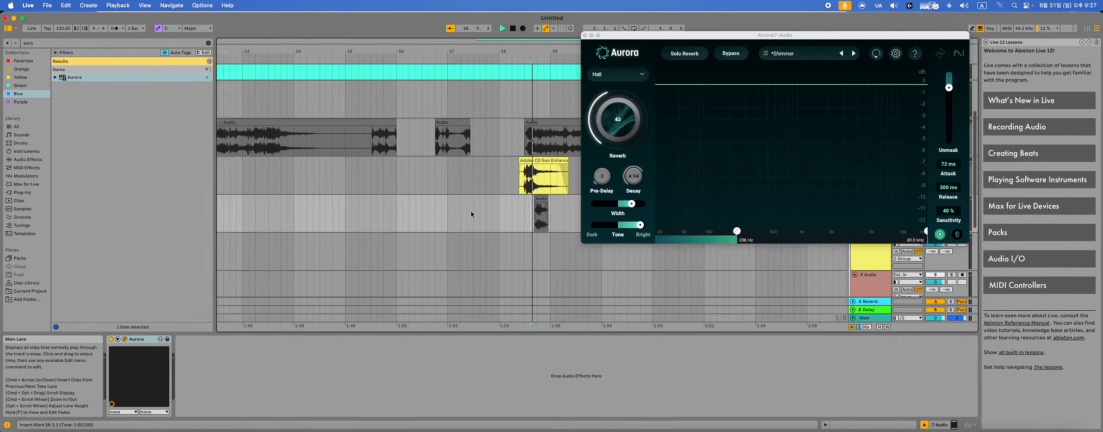
{"action": "key", "text": "space"}
{"action": "left_click", "coordinate": [585, 35]}
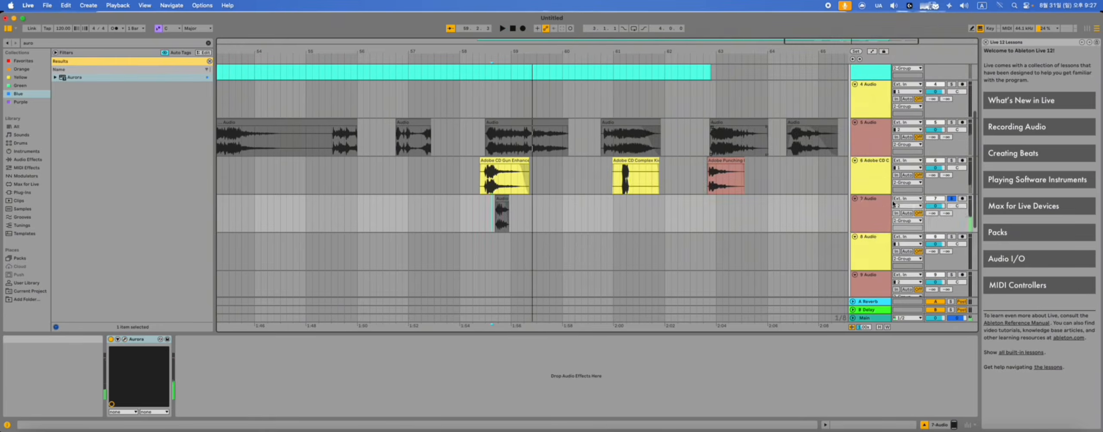
Freeze 7 Audio with its reverb, play all layers together and add a short fade-out to the 5 Audio clip above.
{"action": "right_click", "coordinate": [878, 208]}
{"action": "left_click", "coordinate": [922, 264]}
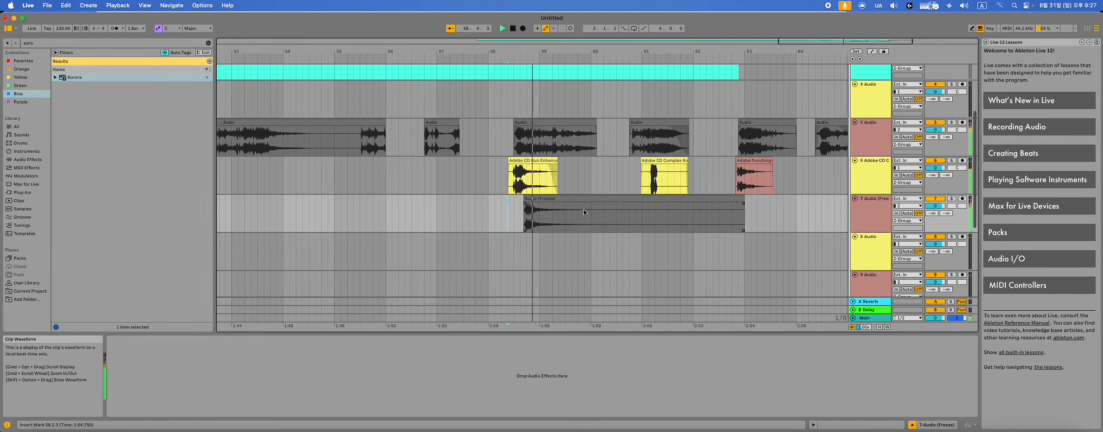
{"action": "left_click", "coordinate": [531, 197]}
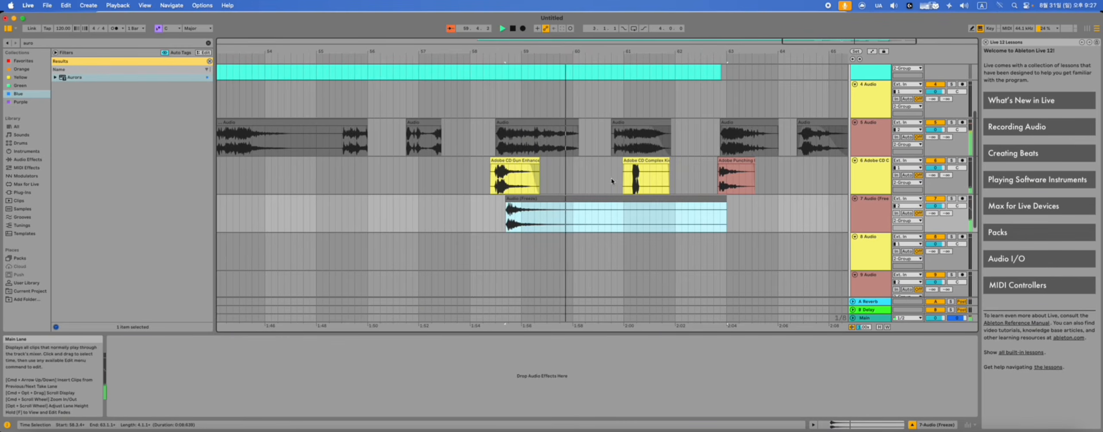
{"action": "left_click", "coordinate": [578, 131]}
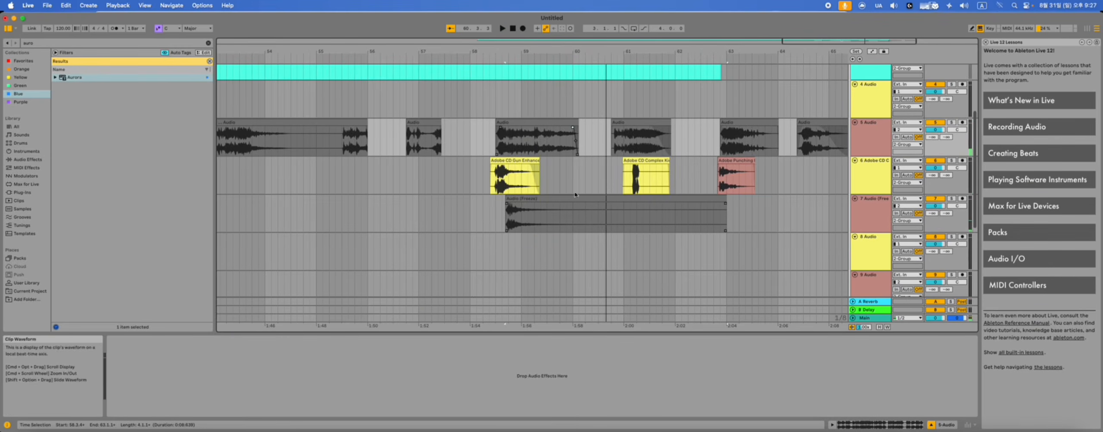
{"action": "key", "text": "space"}
Record the layered section from the gun transient's start onto the armed audio track that takes its input from Main.
{"action": "left_click", "coordinate": [490, 145]}
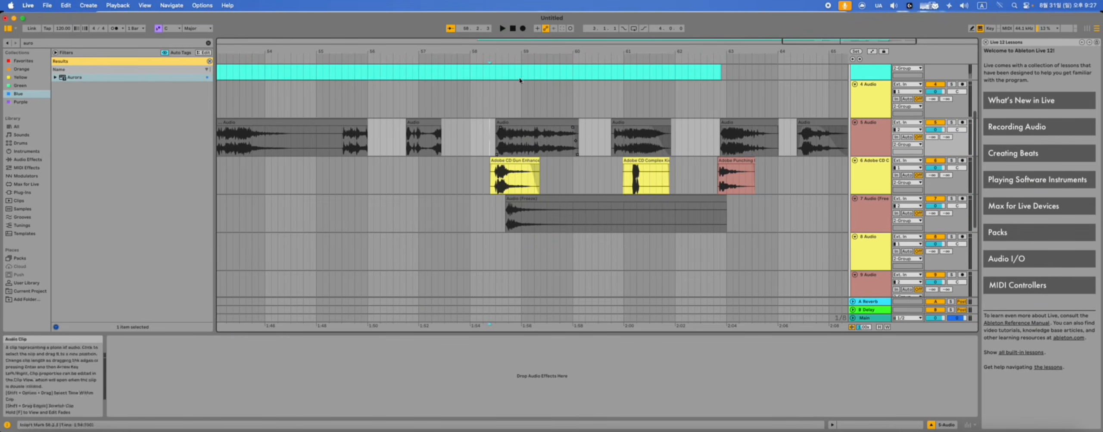
{"action": "key", "text": "F9"}
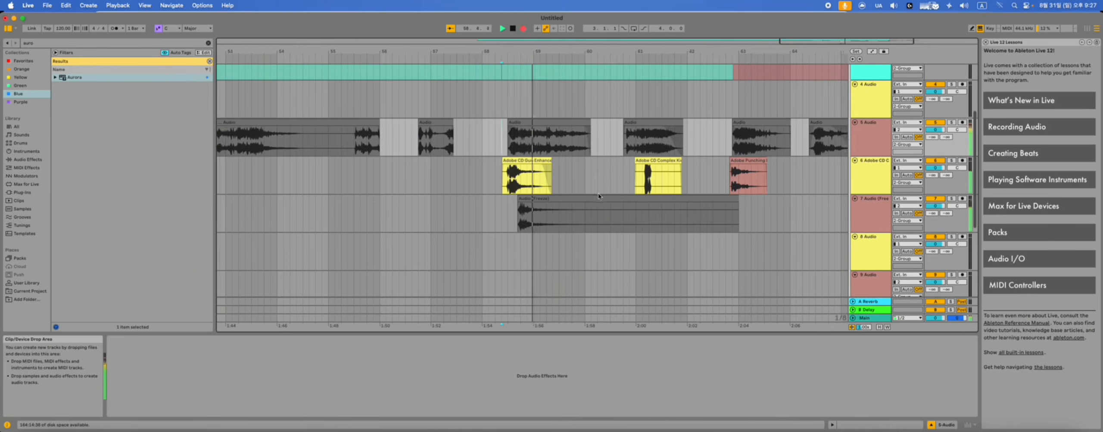
{"action": "scroll", "coordinate": [597, 190], "scroll_direction": "up", "scroll_amount": 3}
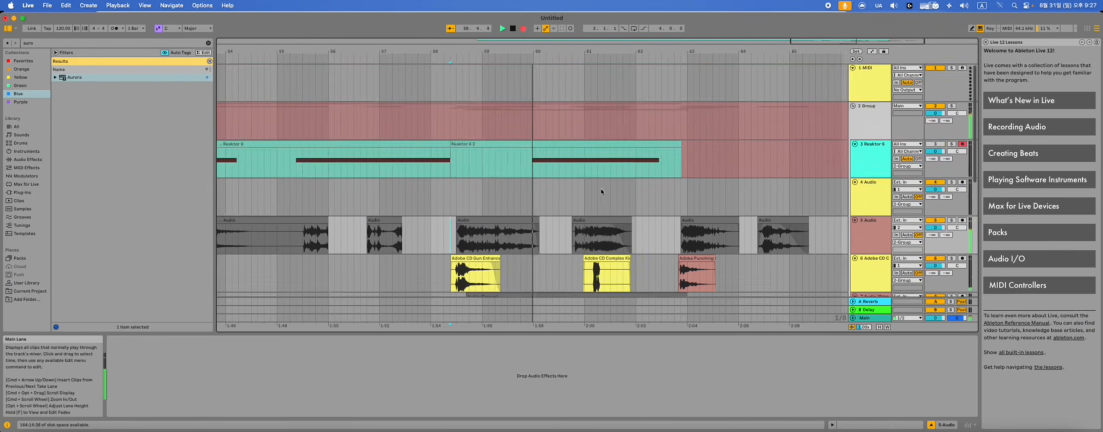
{"action": "scroll", "coordinate": [601, 189], "scroll_direction": "down", "scroll_amount": 8}
{"action": "key", "text": "space"}
Move the new recording to 7 Audio around bar 66, turn off its warping and play it back.
{"action": "left_click_drag", "start_coordinate": [519, 243], "coordinate": [423, 109]}
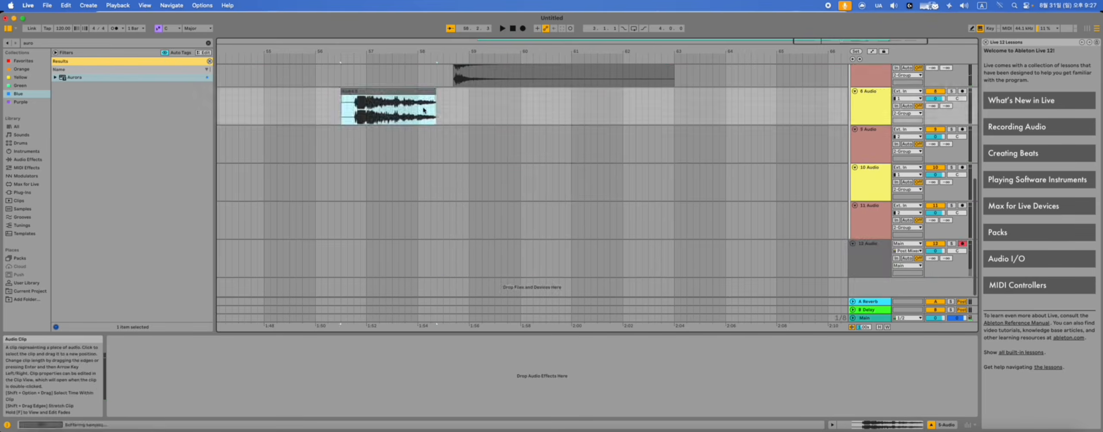
{"action": "scroll", "coordinate": [423, 110], "scroll_direction": "up", "scroll_amount": 4}
{"action": "left_click_drag", "start_coordinate": [403, 237], "coordinate": [760, 192]}
{"action": "scroll", "coordinate": [347, 196], "scroll_direction": "down", "scroll_amount": 3}
{"action": "double_click", "coordinate": [760, 192]}
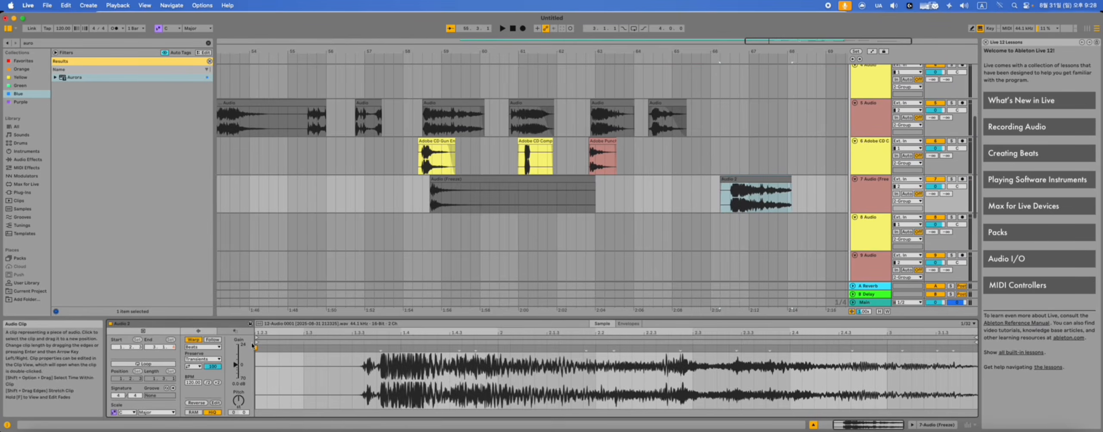
{"action": "left_click", "coordinate": [193, 339]}
{"action": "key", "text": "space"}
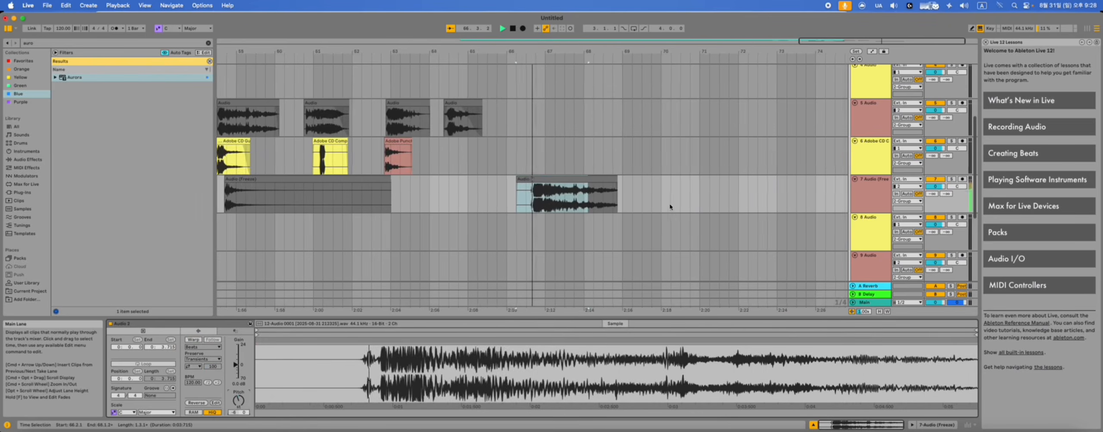
Add a fade-out to the end of the recorded clip on 7 Audio.
{"action": "scroll", "coordinate": [670, 206], "scroll_direction": "up", "scroll_amount": 2}
{"action": "left_click", "coordinate": [606, 191]}
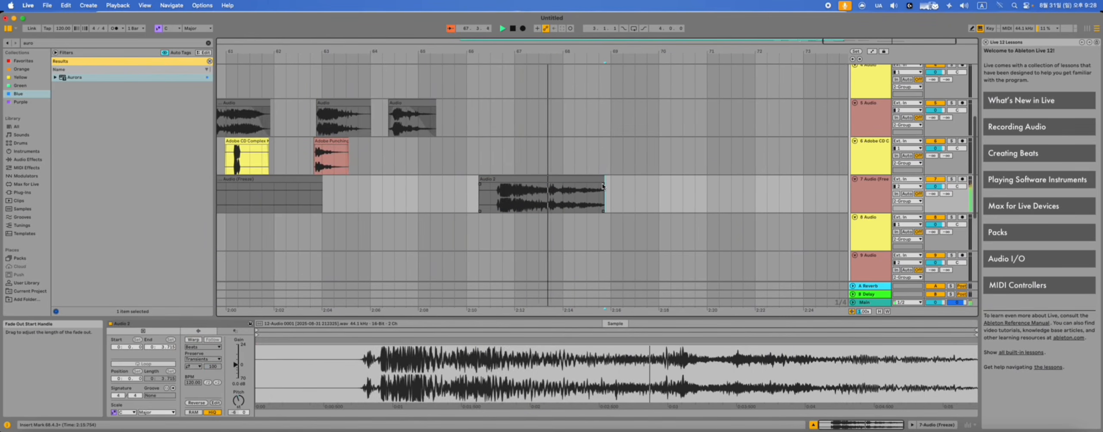
{"action": "left_click_drag", "start_coordinate": [596, 185], "coordinate": [575, 185]}
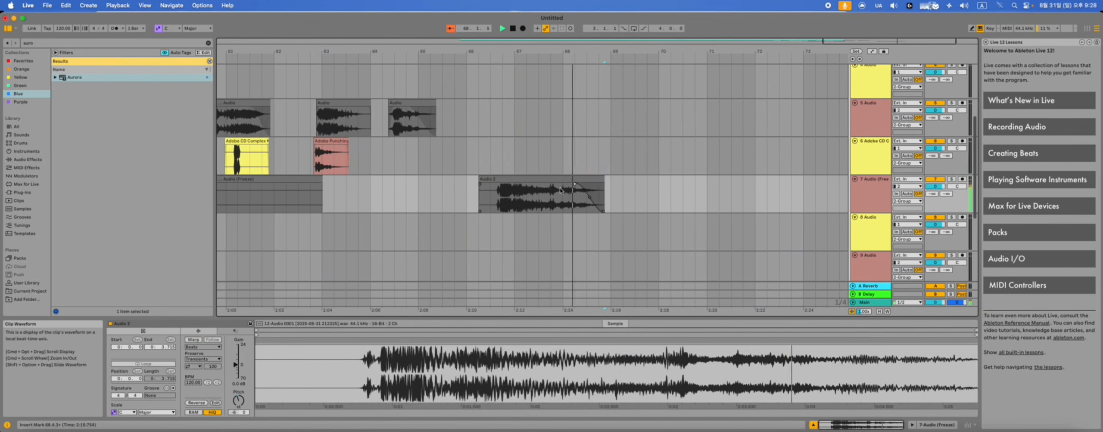
{"action": "scroll", "coordinate": [513, 197], "scroll_direction": "up", "scroll_amount": 3}
{"action": "key", "text": "space"}
Split the recorded clip on 7 Audio after its opening, move the later part to bar 68 and listen to it.
{"action": "left_click", "coordinate": [514, 197]}
{"action": "key", "text": "space"}
{"action": "scroll", "coordinate": [514, 197], "scroll_direction": "down", "scroll_amount": 2}
{"action": "key", "text": "super+e"}
{"action": "left_click", "coordinate": [526, 179]}
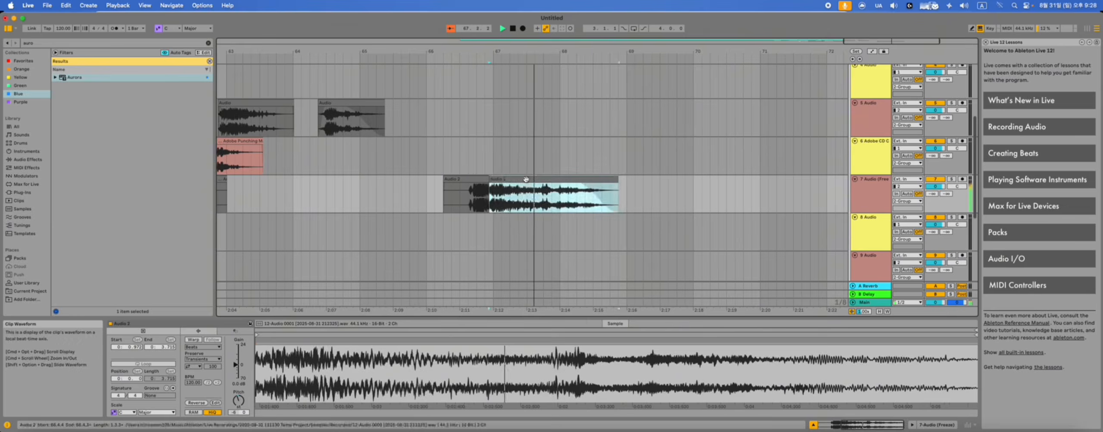
{"action": "left_click_drag", "start_coordinate": [525, 179], "coordinate": [573, 187]}
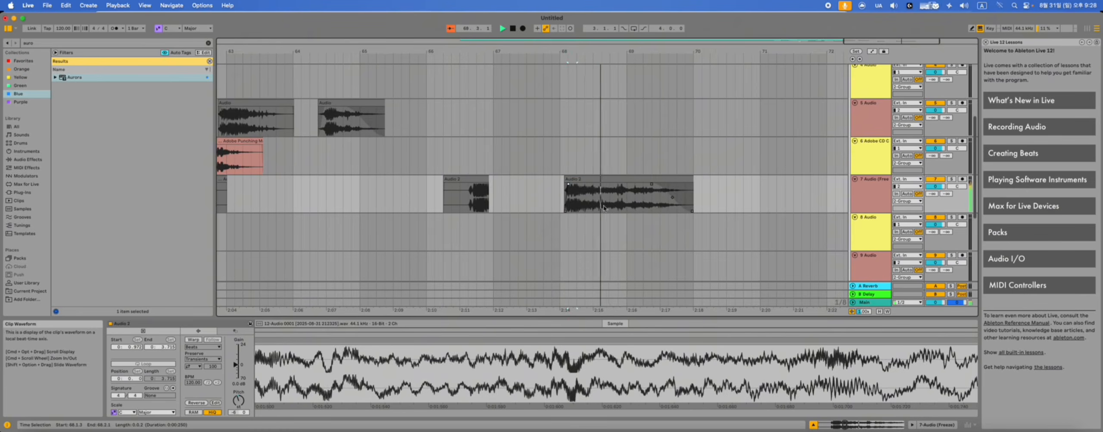
{"action": "scroll", "coordinate": [617, 198], "scroll_direction": "down", "scroll_amount": 1}
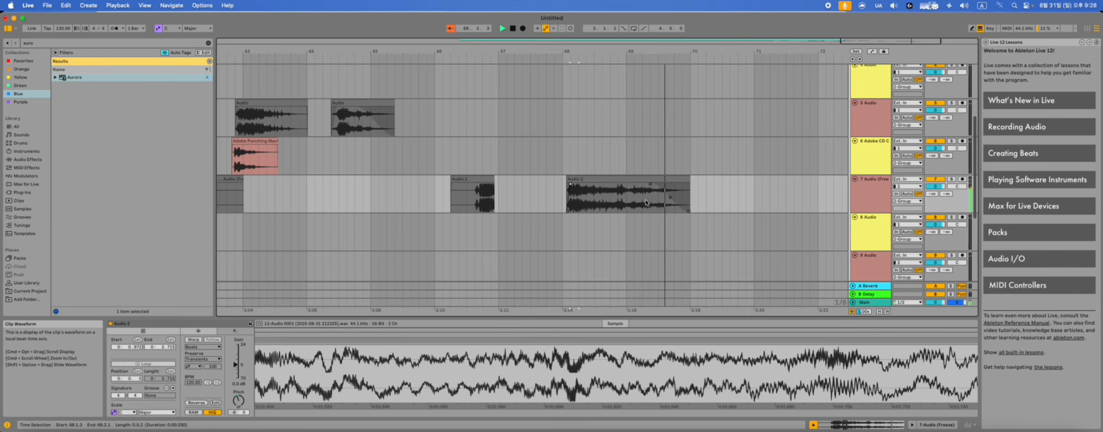